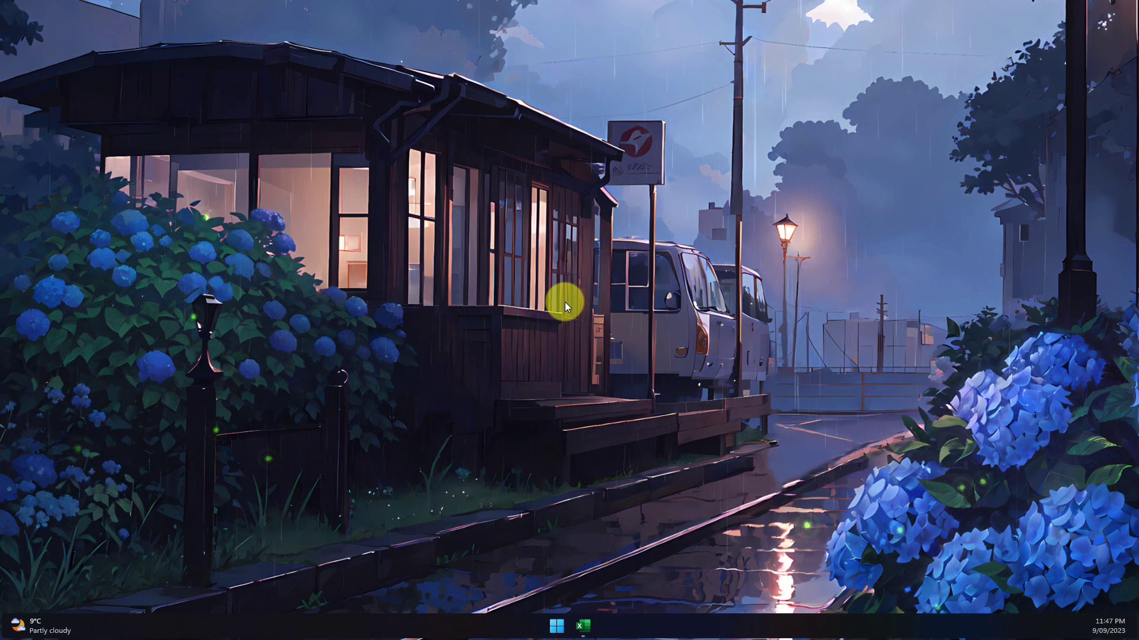
Restore the POWER PIVOT.xlsx window from the taskbar, showing its Grades table
{"action": "left_click", "coordinate": [583, 625]}
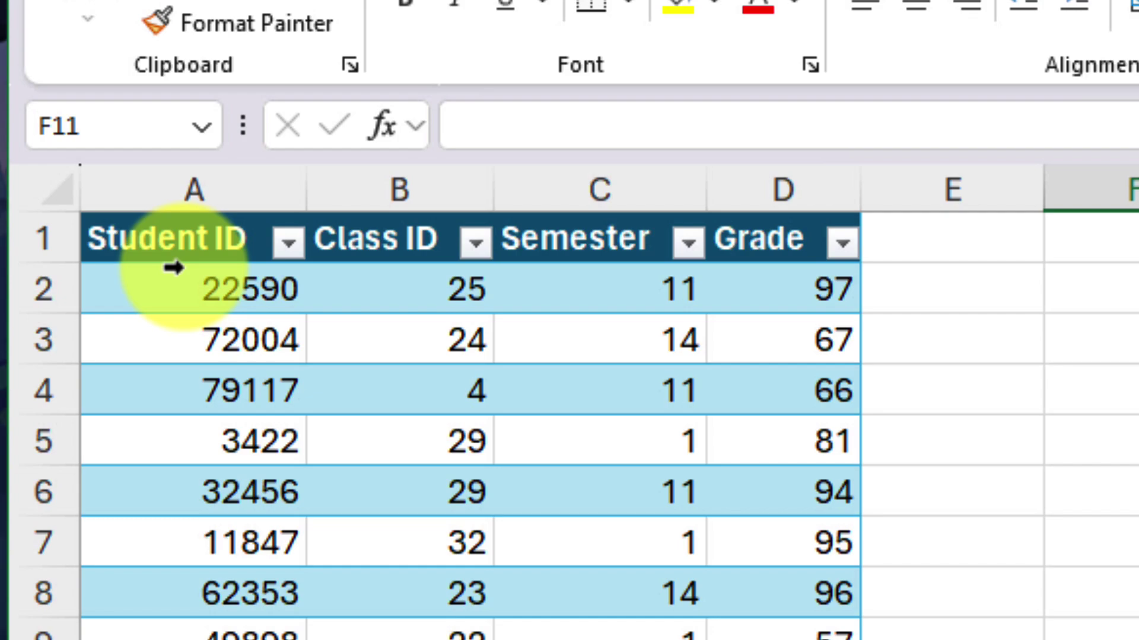
{"action": "left_click", "coordinate": [31, 158]}
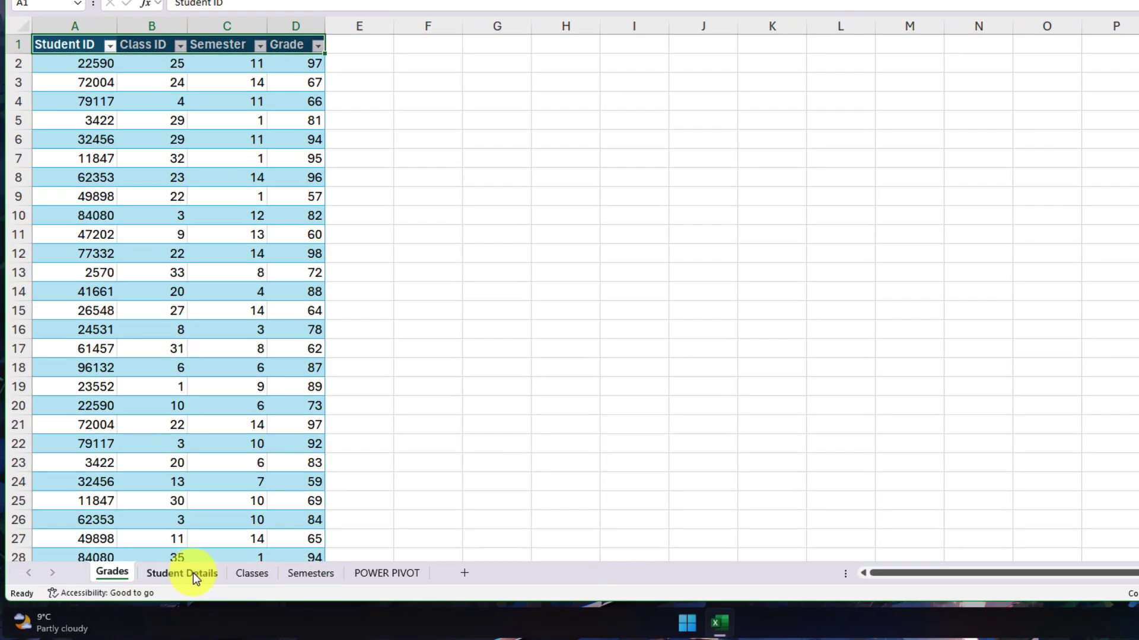
{"action": "left_click", "coordinate": [193, 572]}
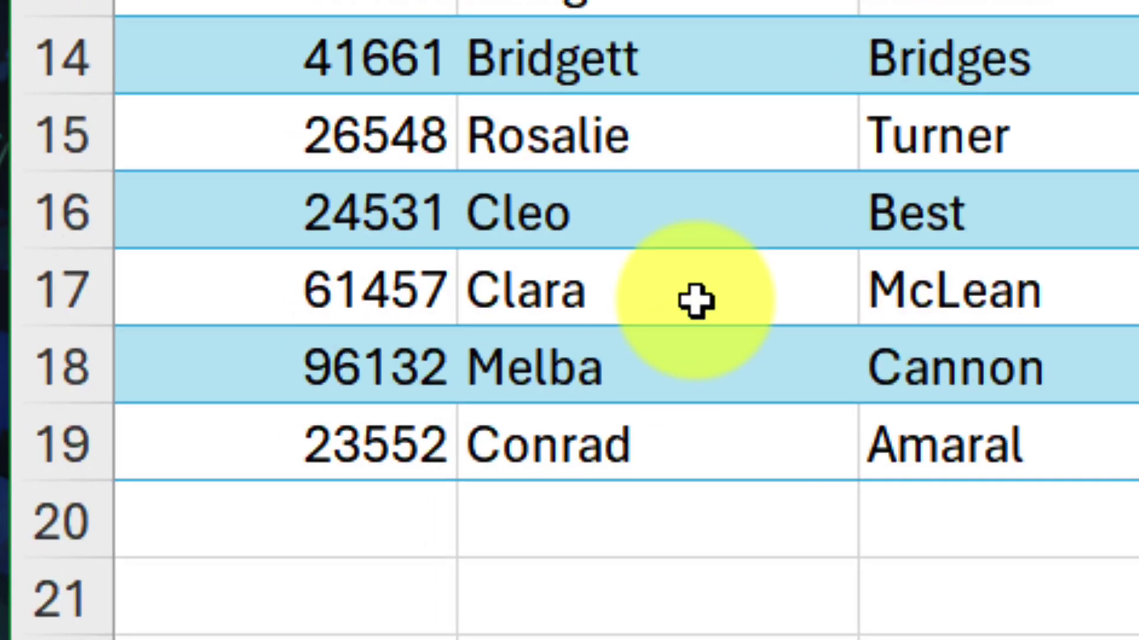
{"action": "left_click", "coordinate": [212, 430]}
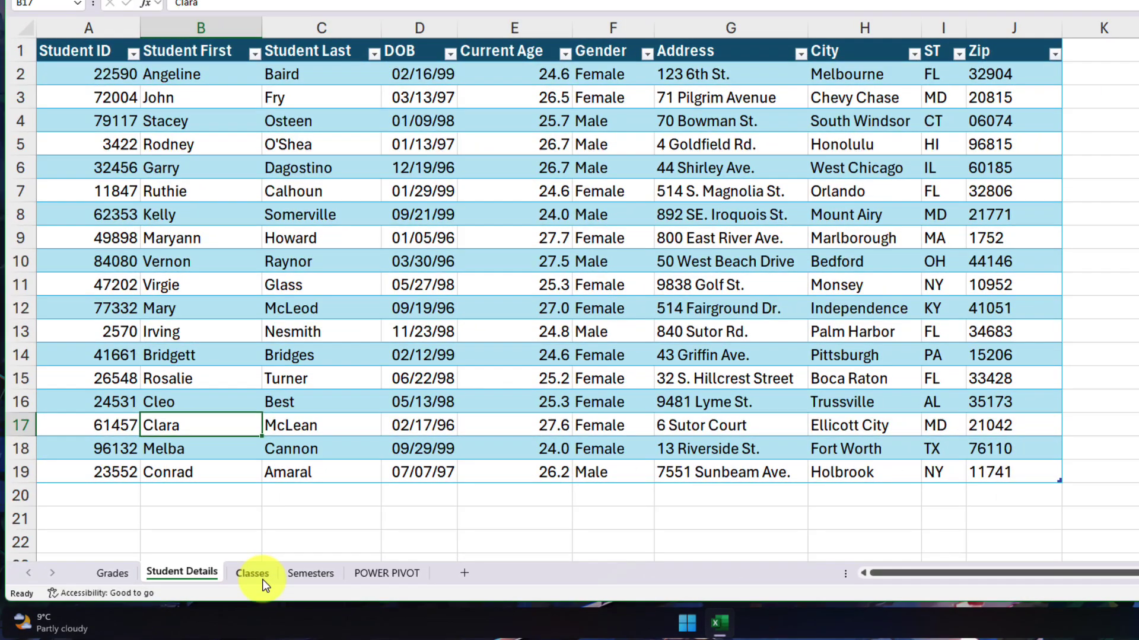
{"action": "left_click", "coordinate": [261, 578]}
{"action": "scroll", "coordinate": [300, 305], "scroll_direction": "up", "scroll_amount": 6}
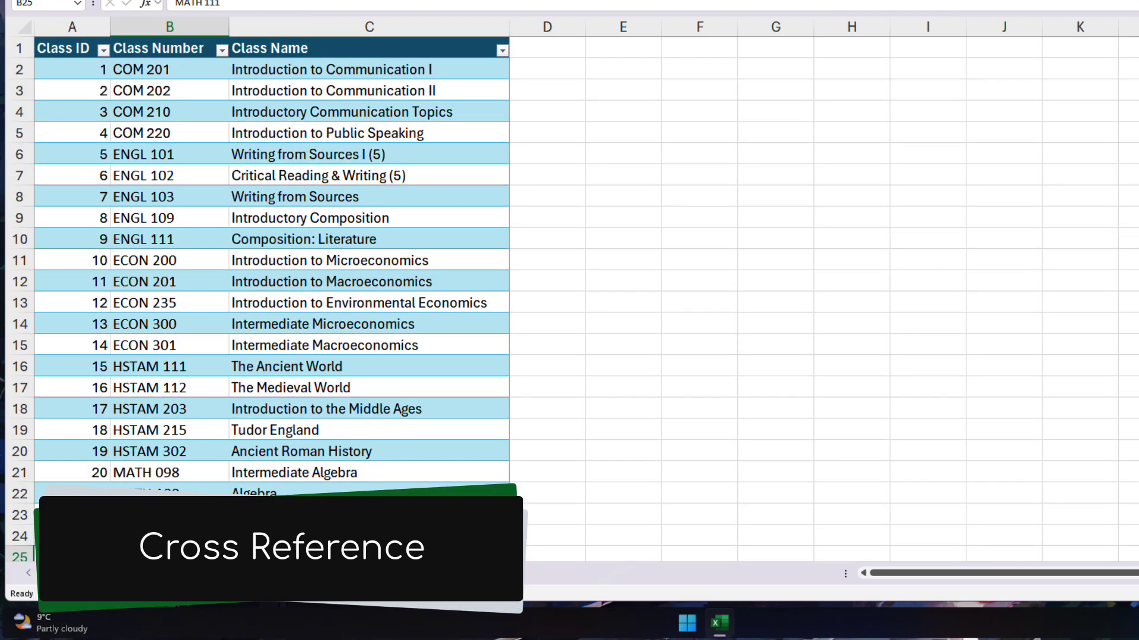
{"action": "left_click", "coordinate": [310, 572]}
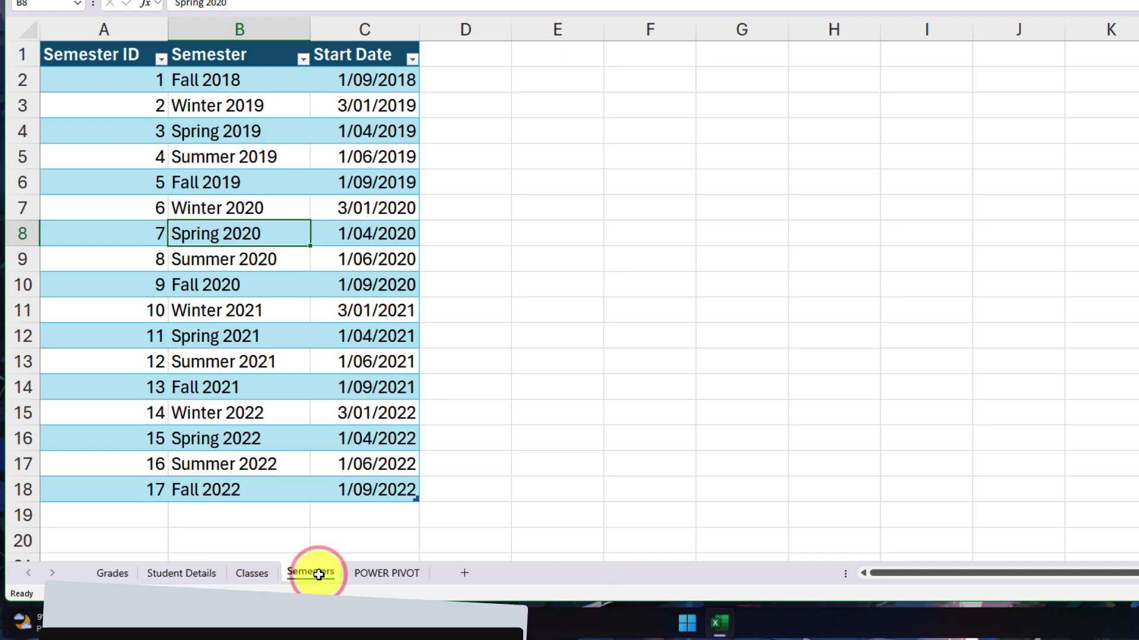
{"action": "left_click", "coordinate": [118, 573]}
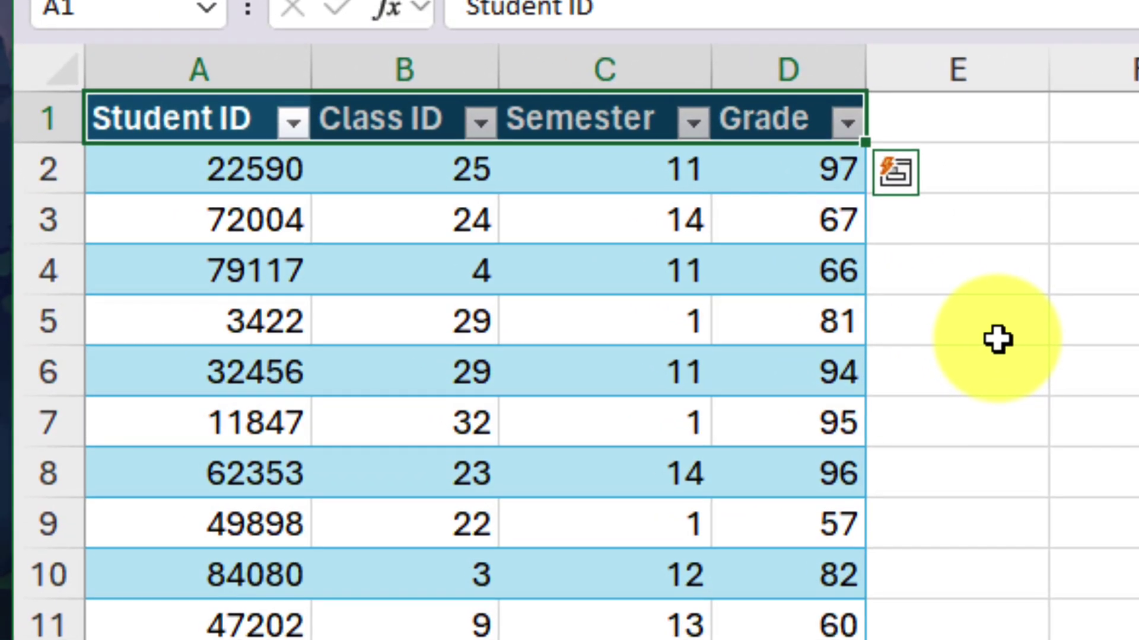
{"action": "left_click", "coordinate": [998, 339]}
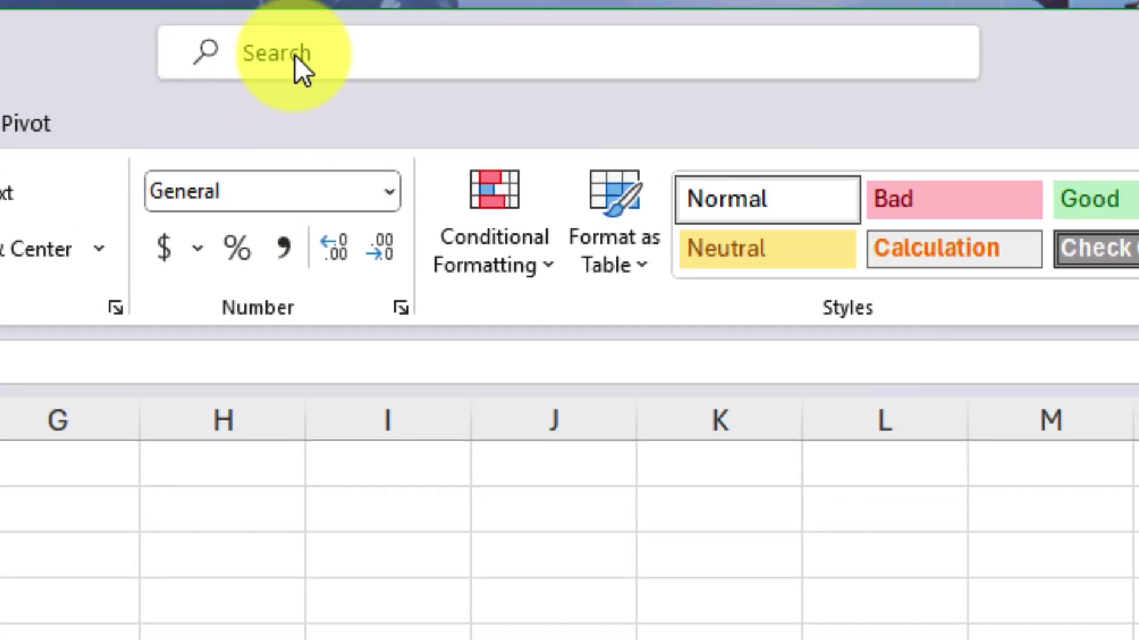
{"action": "left_click", "coordinate": [294, 55]}
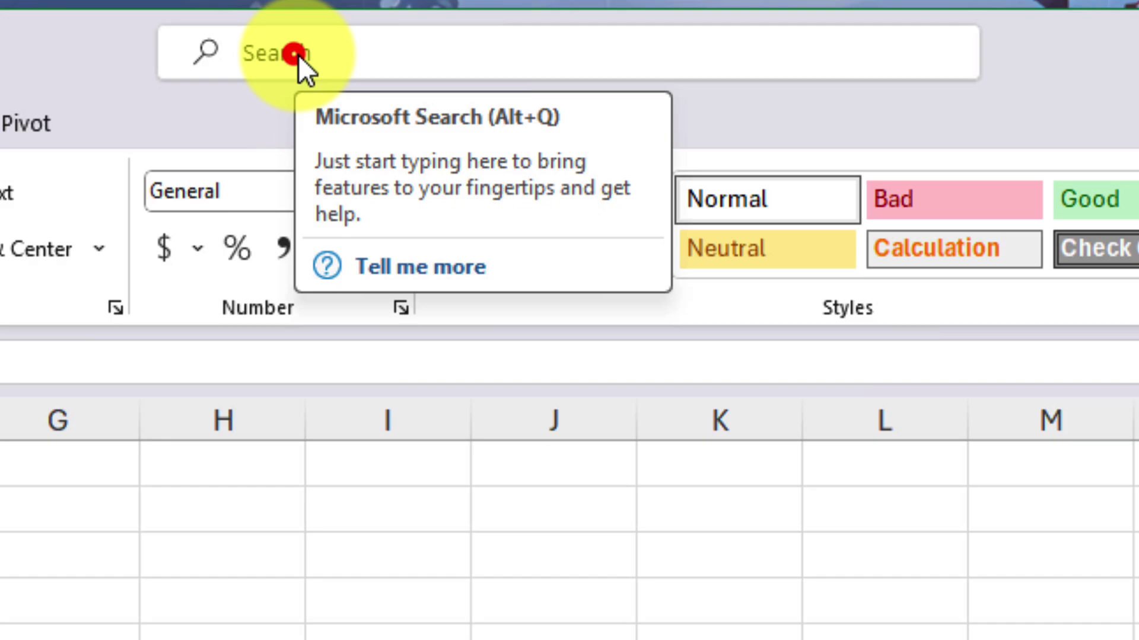
{"action": "type", "text": "po"}
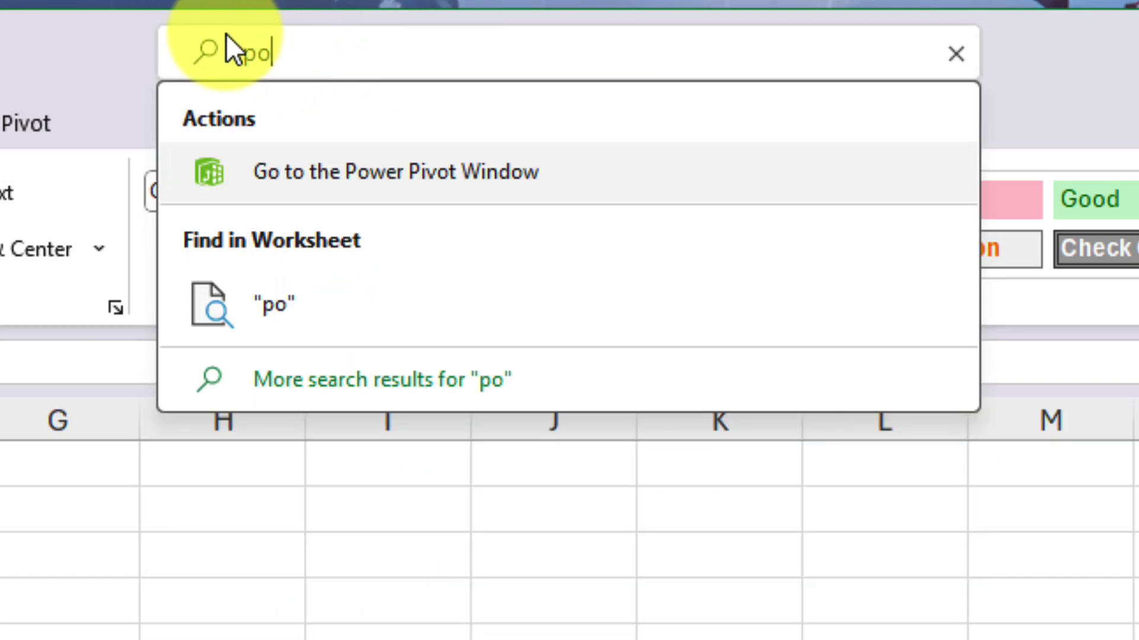
{"action": "type", "text": "wer pivo"}
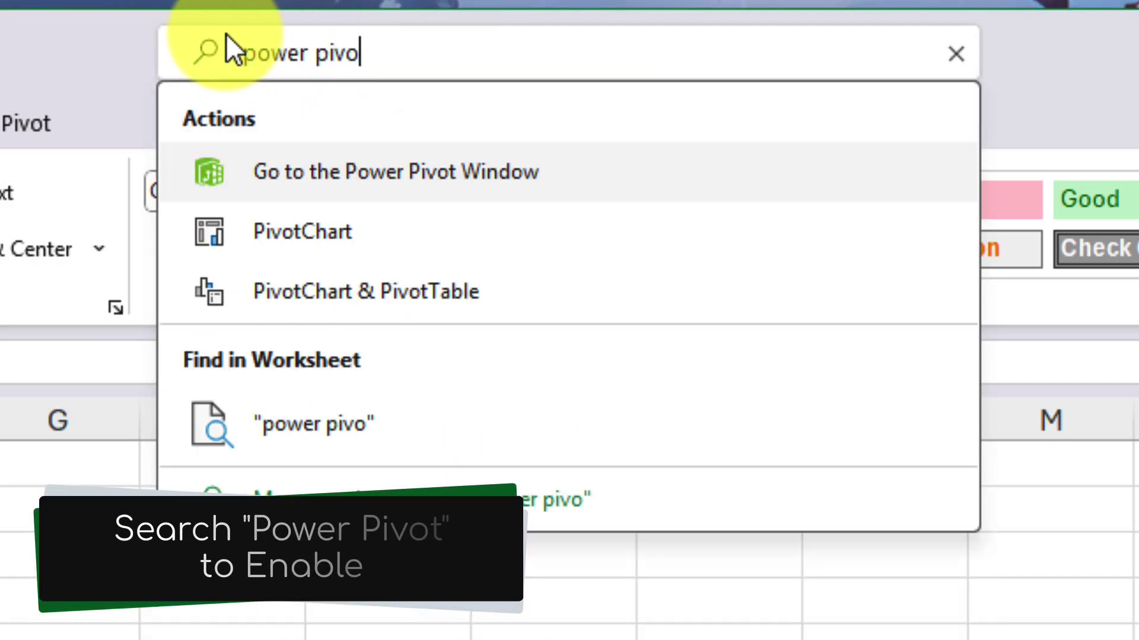
{"action": "type", "text": "t"}
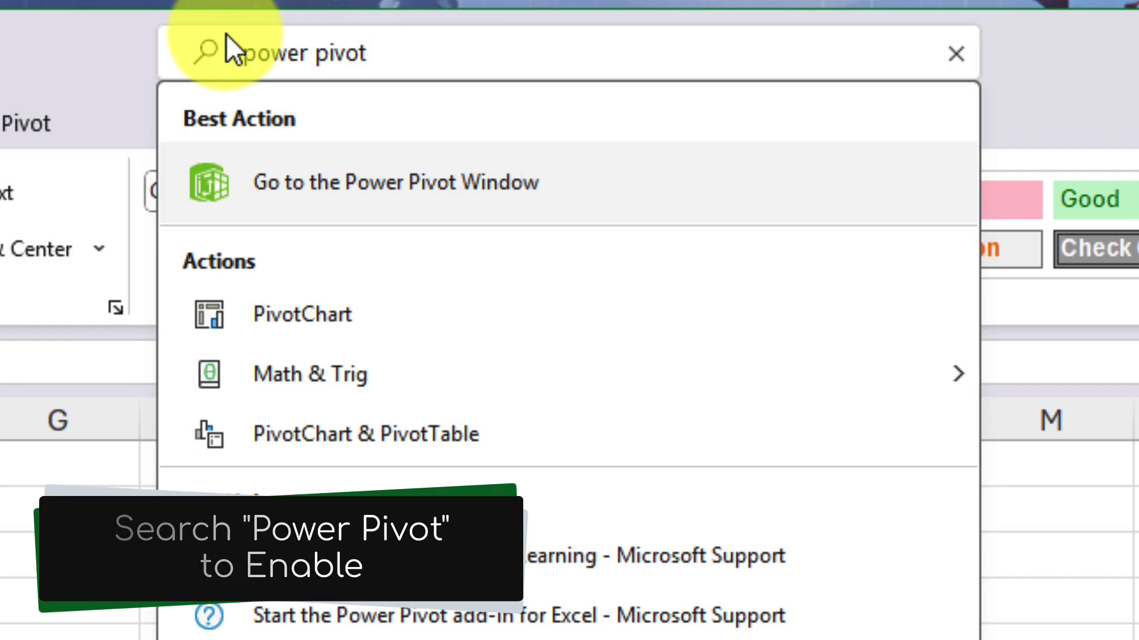
{"action": "mouse_move", "coordinate": [511, 191]}
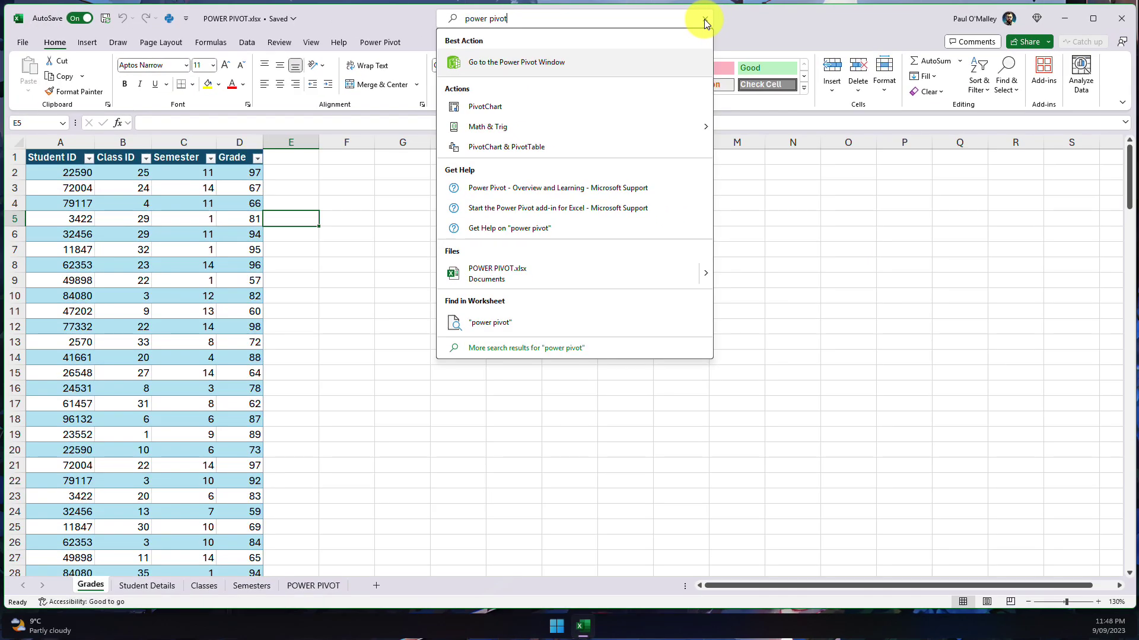
{"action": "left_click", "coordinate": [705, 22]}
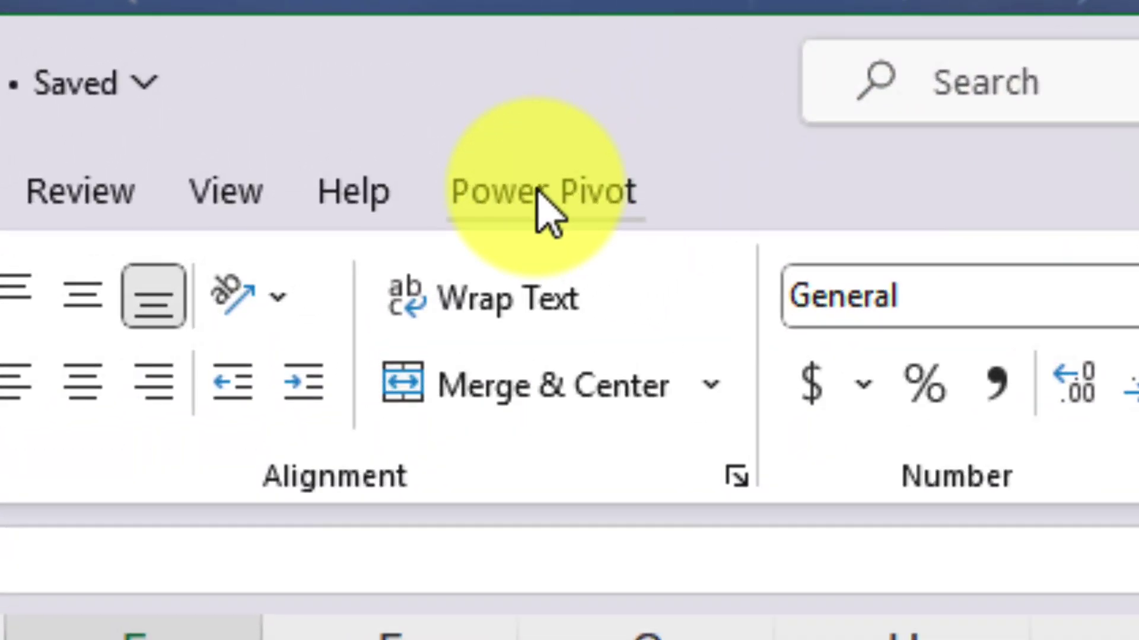
Show the Power Pivot ribbon commands and select a cell in the Grades table
{"action": "left_click", "coordinate": [535, 188]}
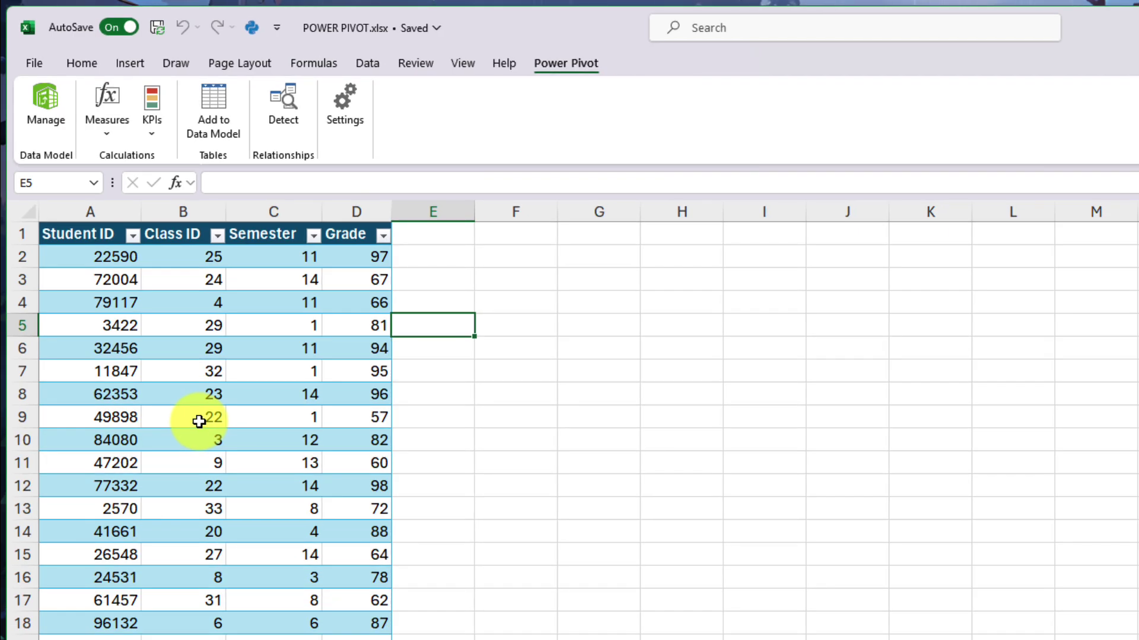
{"action": "left_click", "coordinate": [198, 422]}
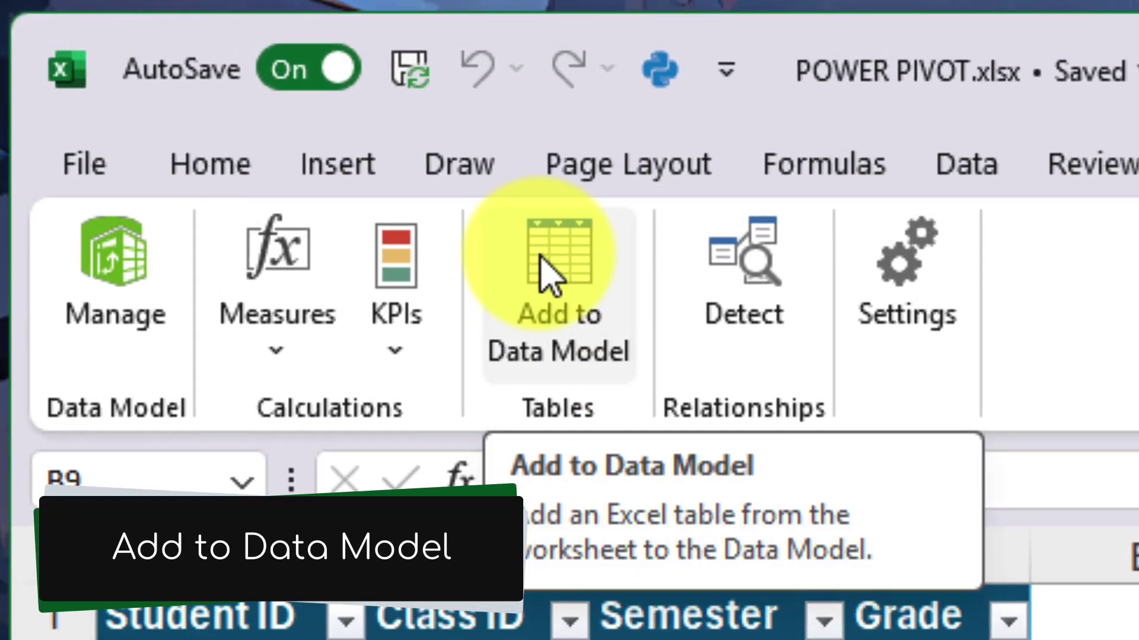
Add the Grades and Student Details tables to the data model as tbl_Grades and tbl_Students
{"action": "left_click", "coordinate": [541, 256]}
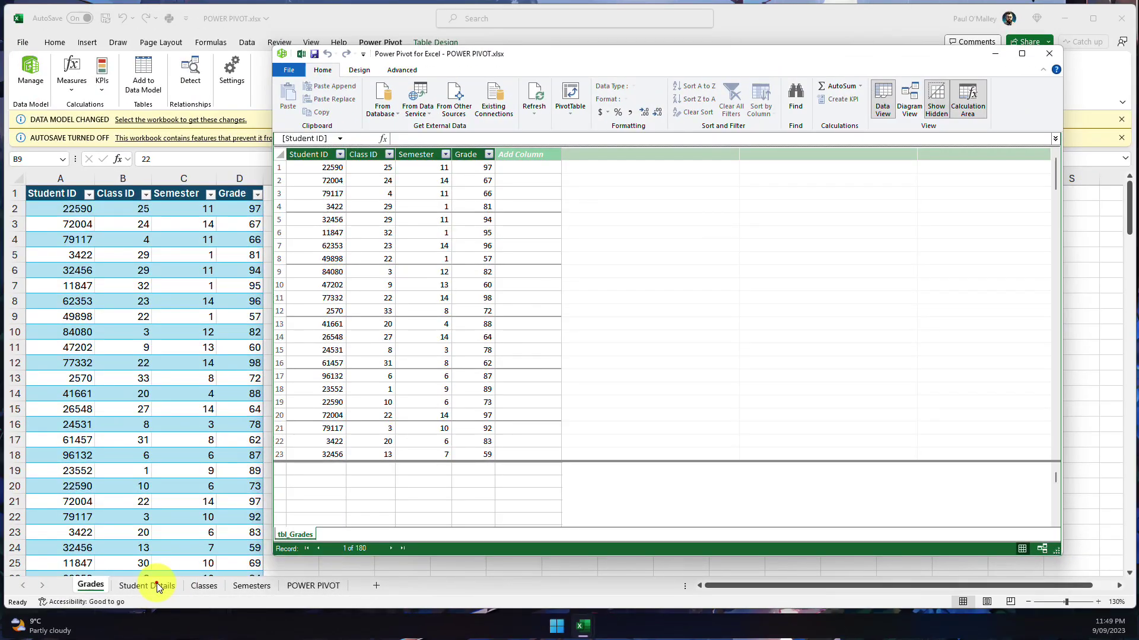
{"action": "left_click", "coordinate": [157, 586]}
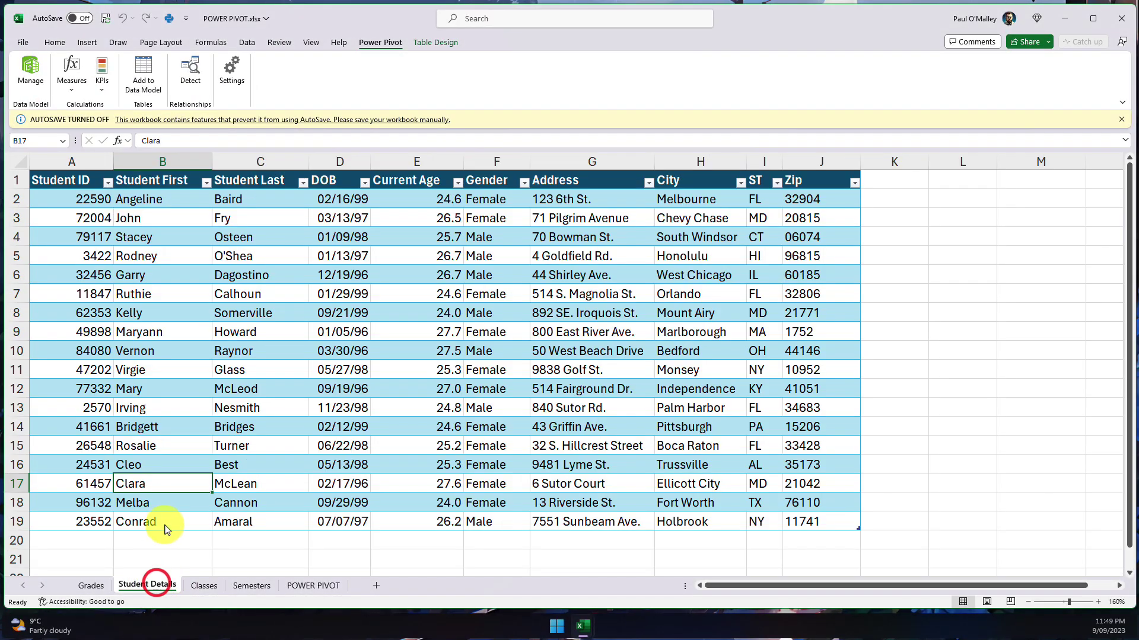
{"action": "left_click", "coordinate": [144, 66]}
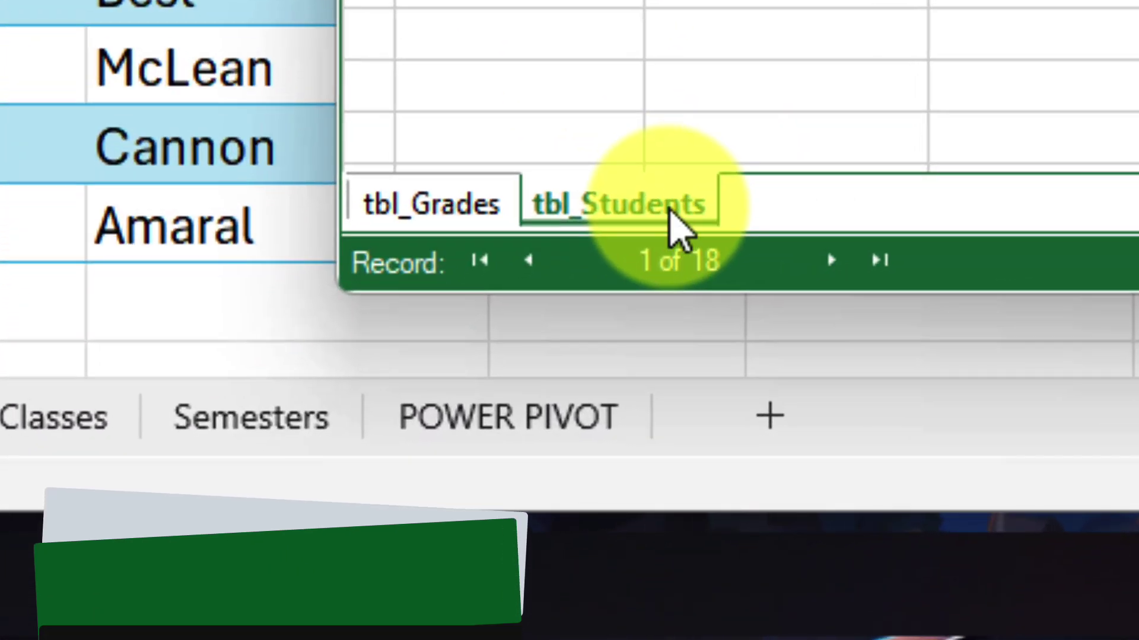
{"action": "left_click", "coordinate": [431, 204]}
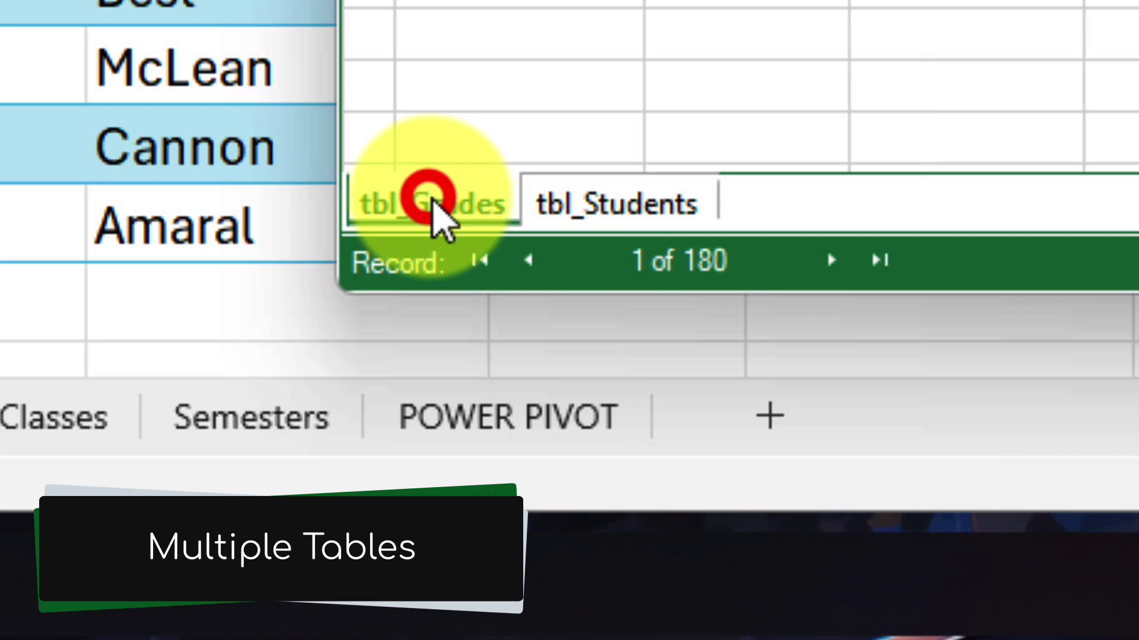
{"action": "left_click", "coordinate": [616, 208]}
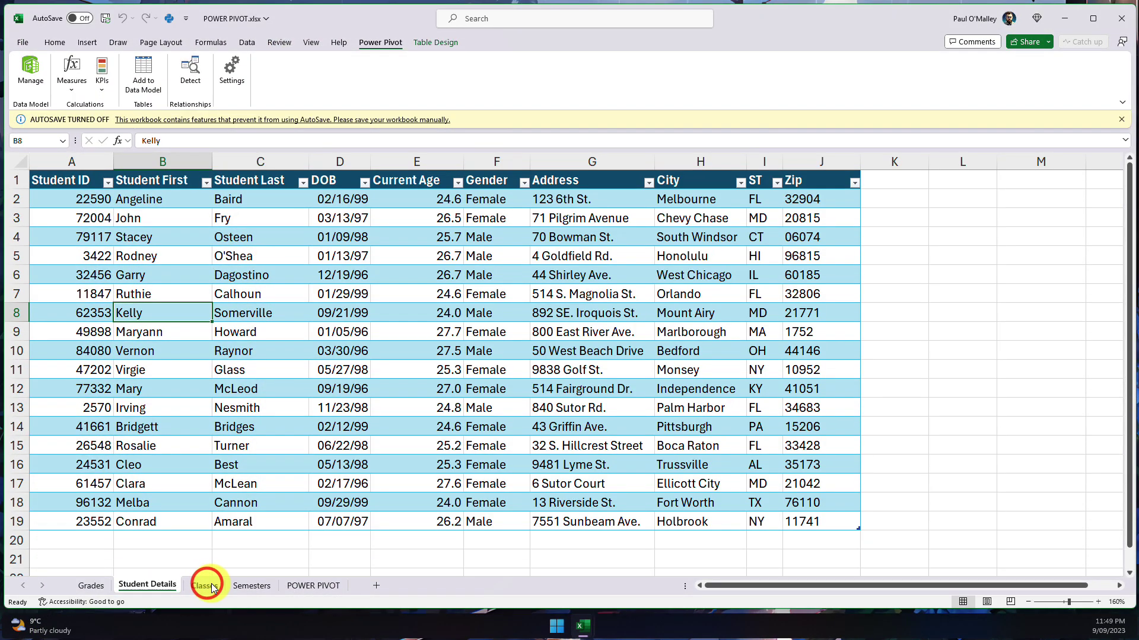
Add the table on the Semesters sheet to the data model as tbl_Semesters
{"action": "left_click", "coordinate": [208, 586]}
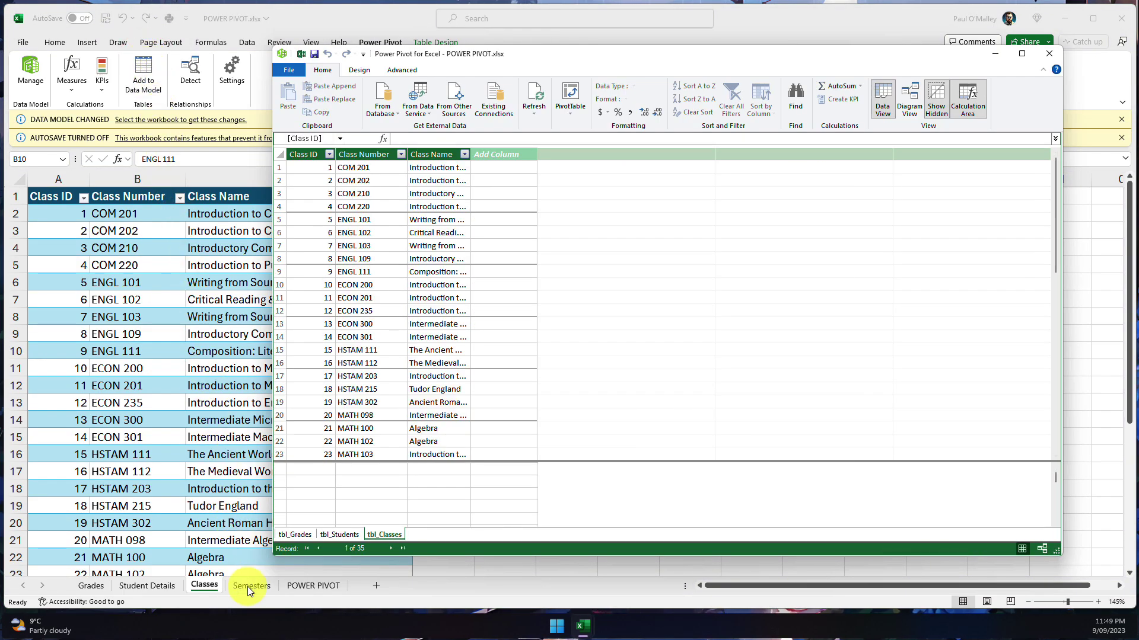
{"action": "left_click", "coordinate": [248, 586]}
{"action": "left_click", "coordinate": [178, 351]}
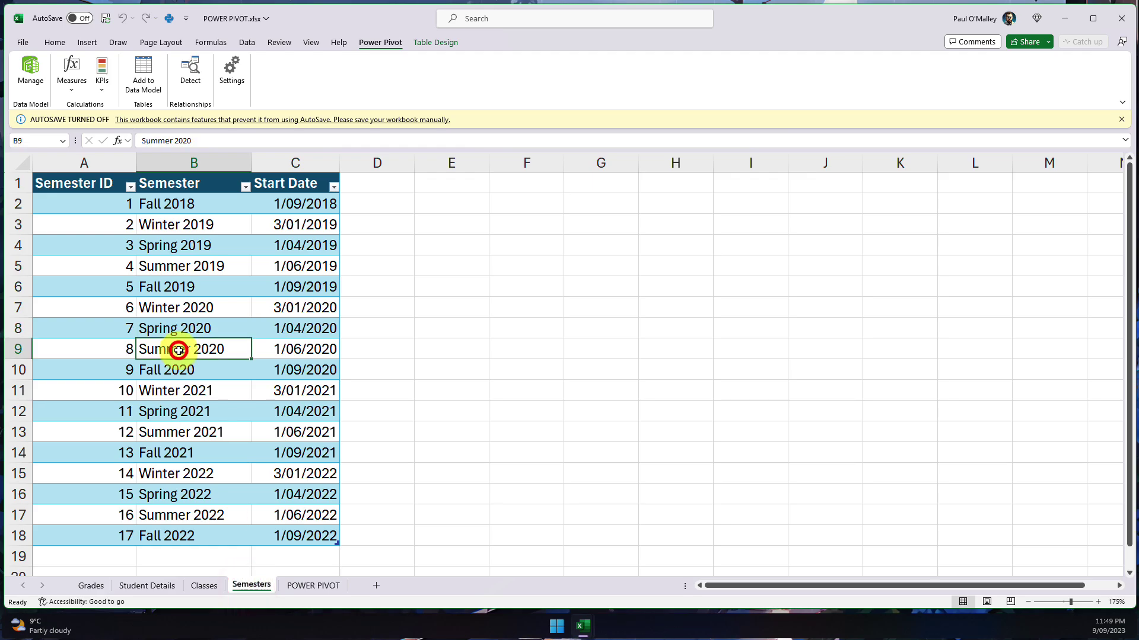
{"action": "left_click", "coordinate": [145, 70]}
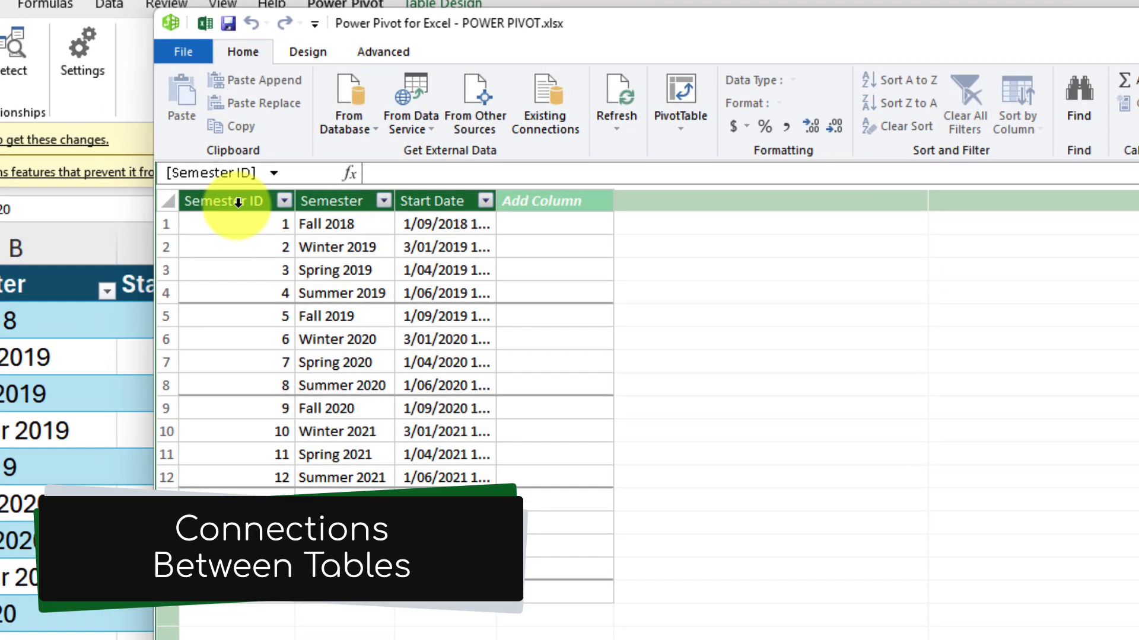
Confirm Semester ID, Semester and Class ID are Whole Number in tbl_Semesters, tbl_Grades and tbl_Classes
{"action": "left_click", "coordinate": [238, 203]}
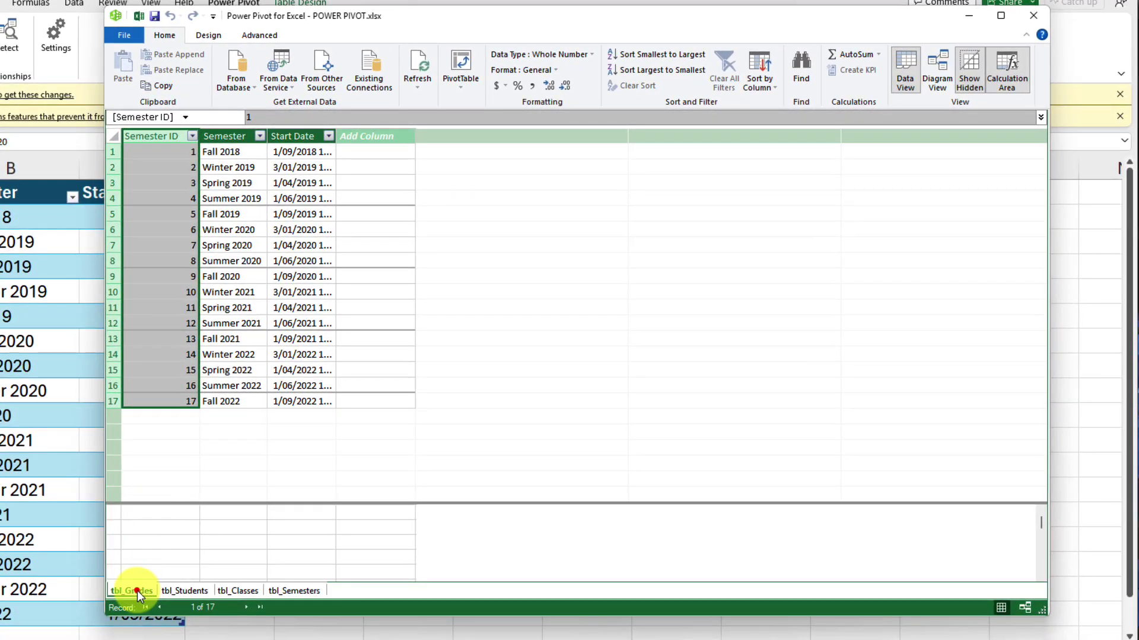
{"action": "left_click", "coordinate": [133, 591]}
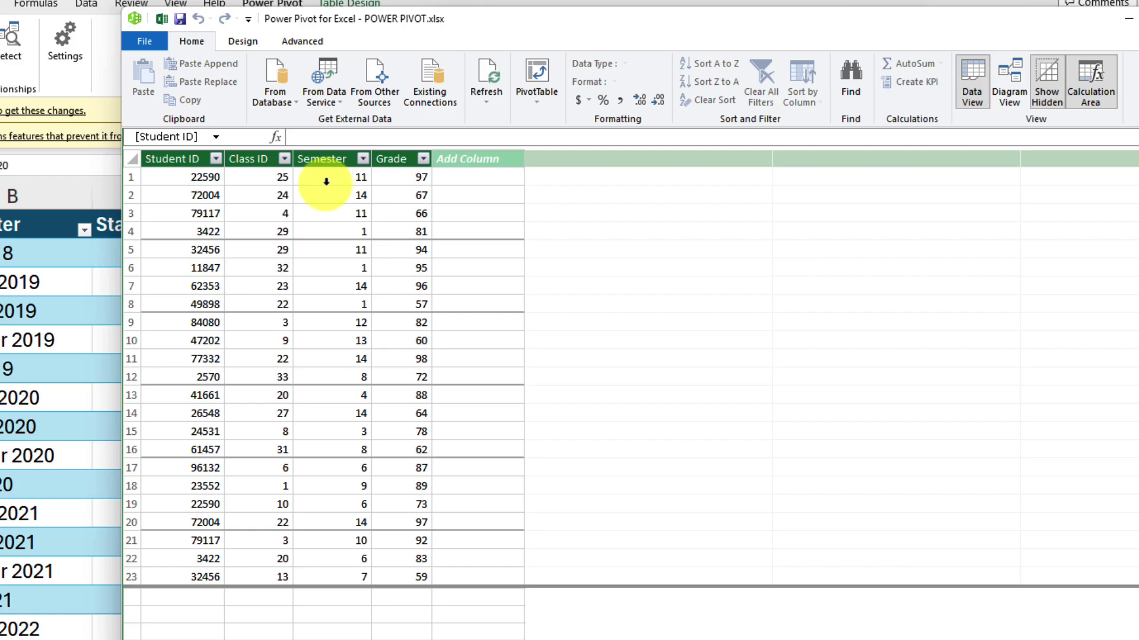
{"action": "left_click", "coordinate": [328, 167]}
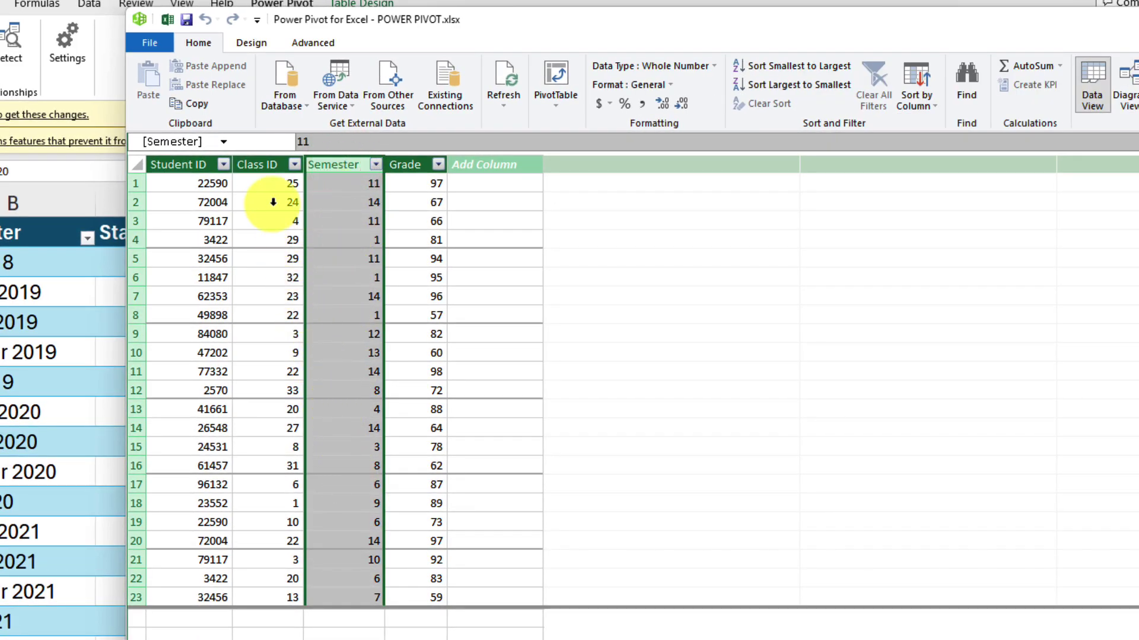
{"action": "left_click", "coordinate": [257, 164]}
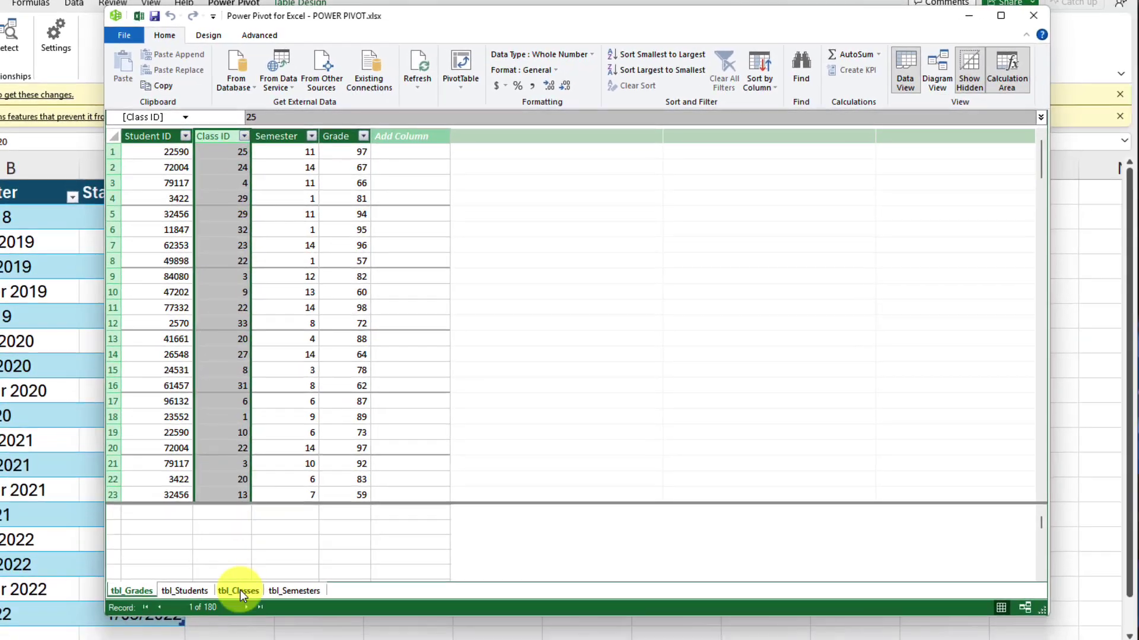
{"action": "left_click", "coordinate": [246, 612]}
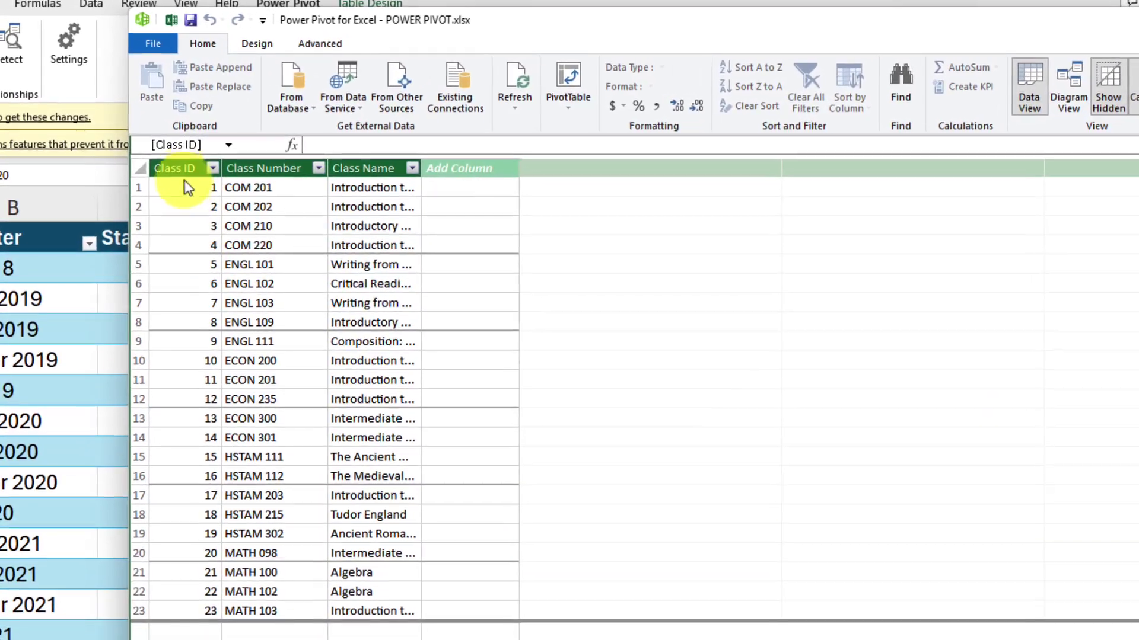
{"action": "left_click", "coordinate": [184, 172]}
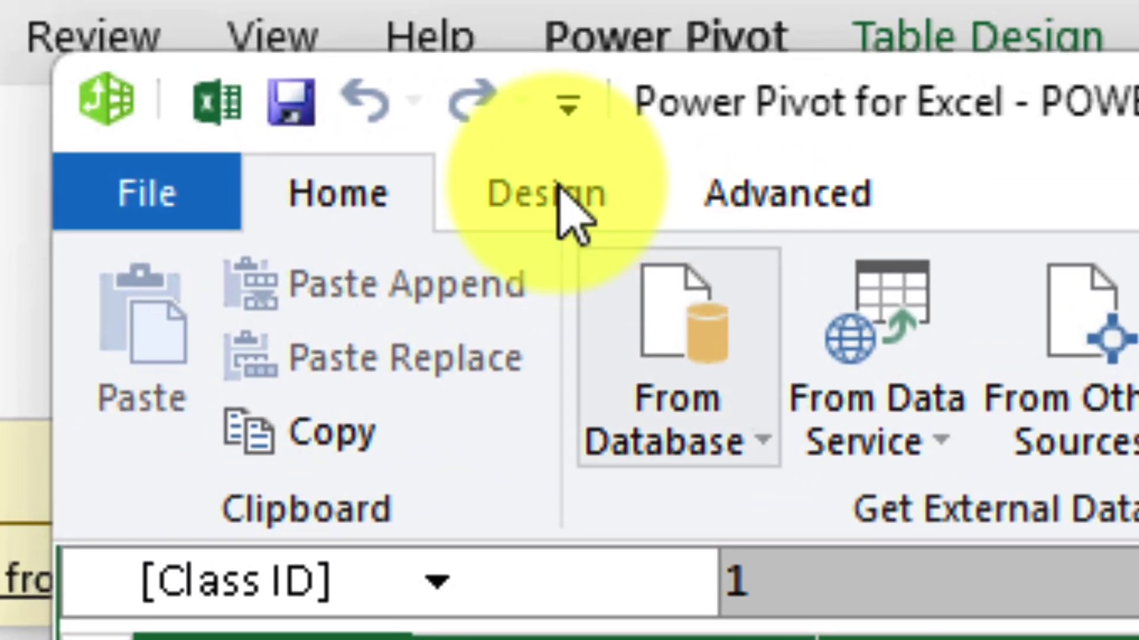
{"action": "left_click", "coordinate": [559, 192]}
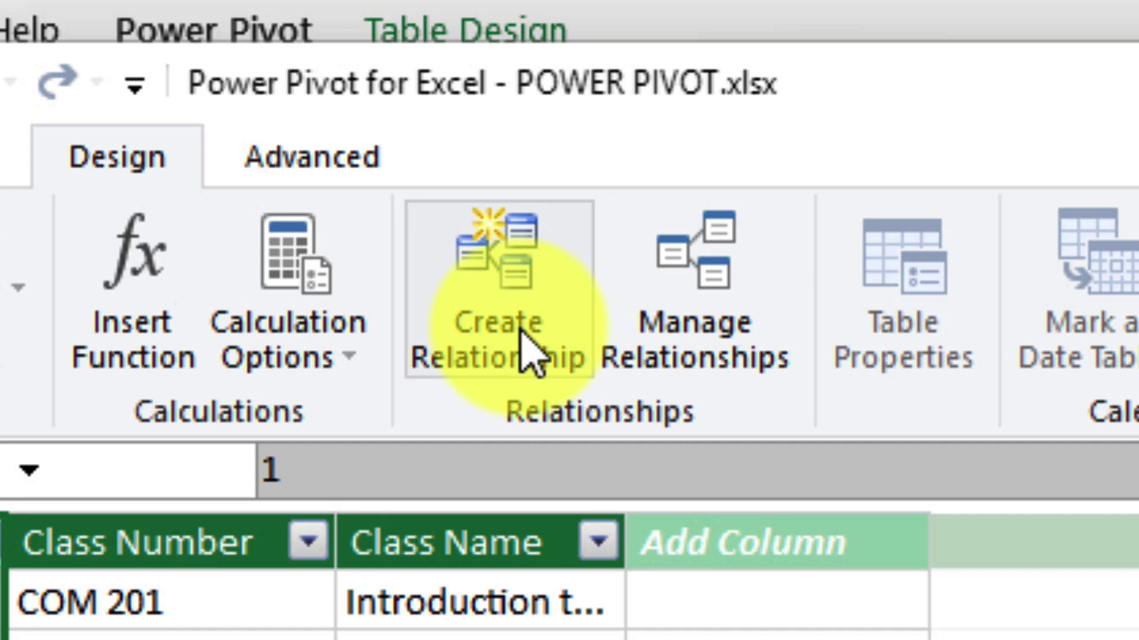
{"action": "left_click", "coordinate": [522, 332]}
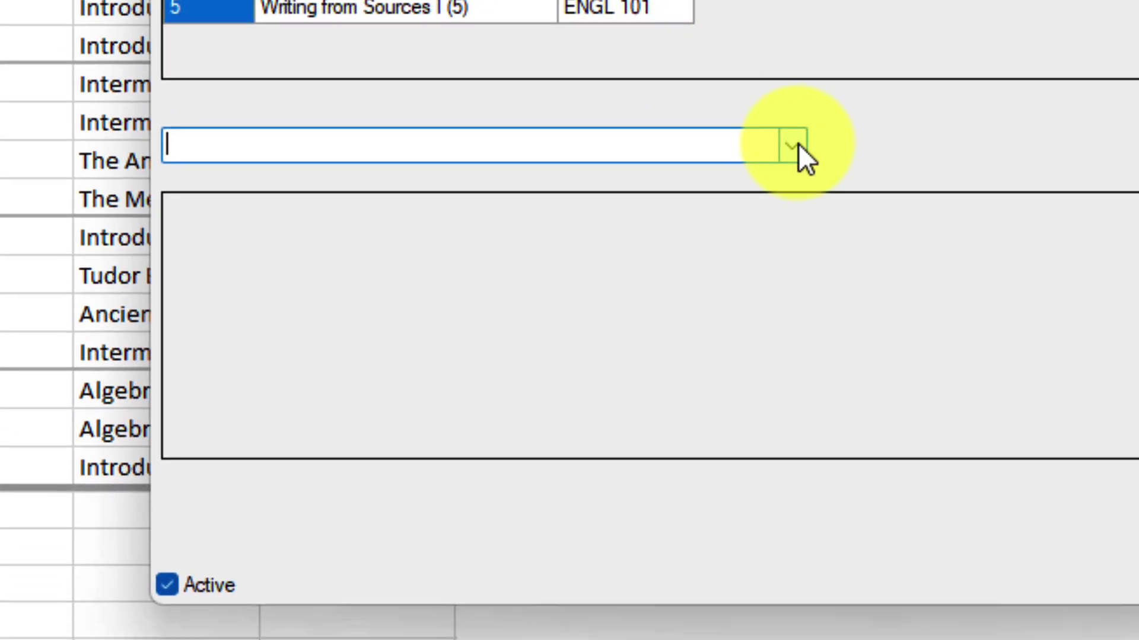
{"action": "left_click", "coordinate": [829, 582]}
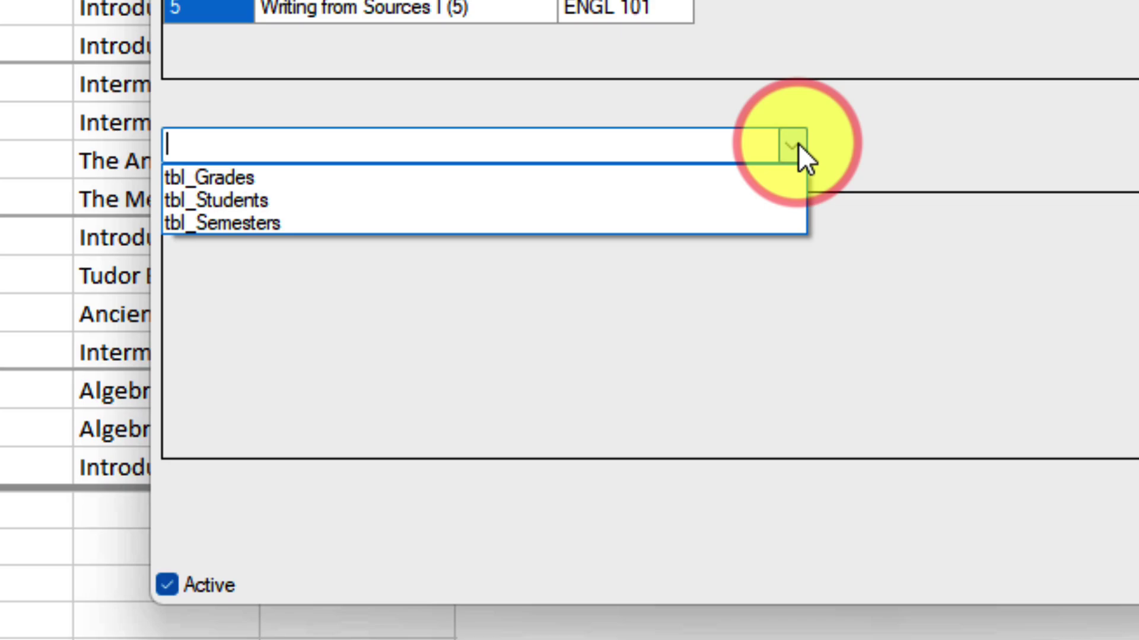
{"action": "left_click", "coordinate": [244, 176]}
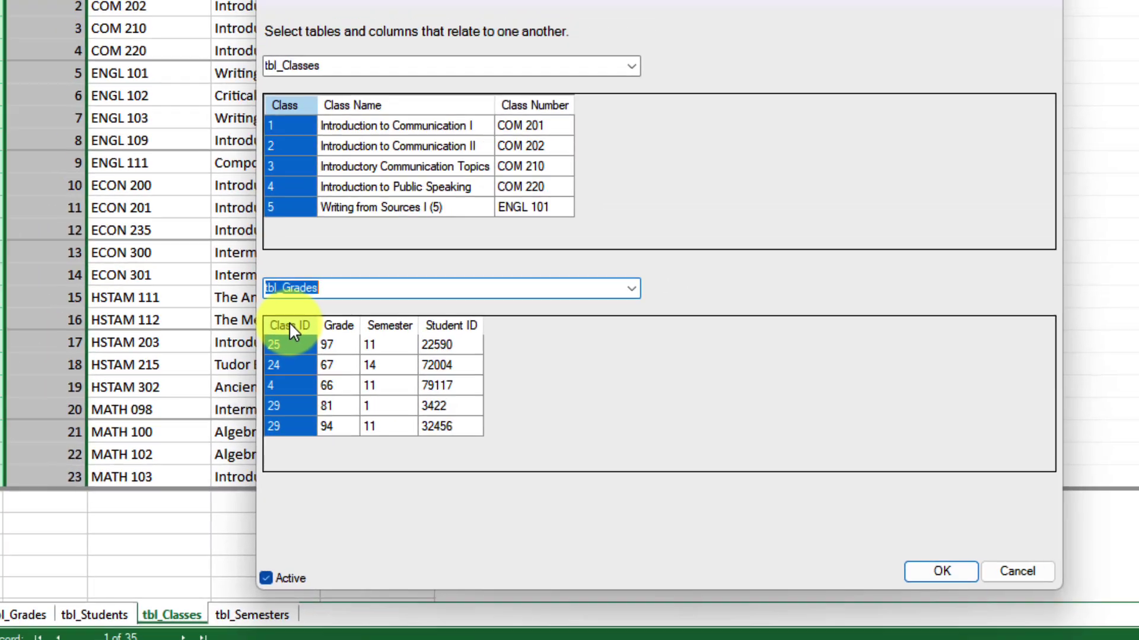
{"action": "left_click", "coordinate": [293, 330]}
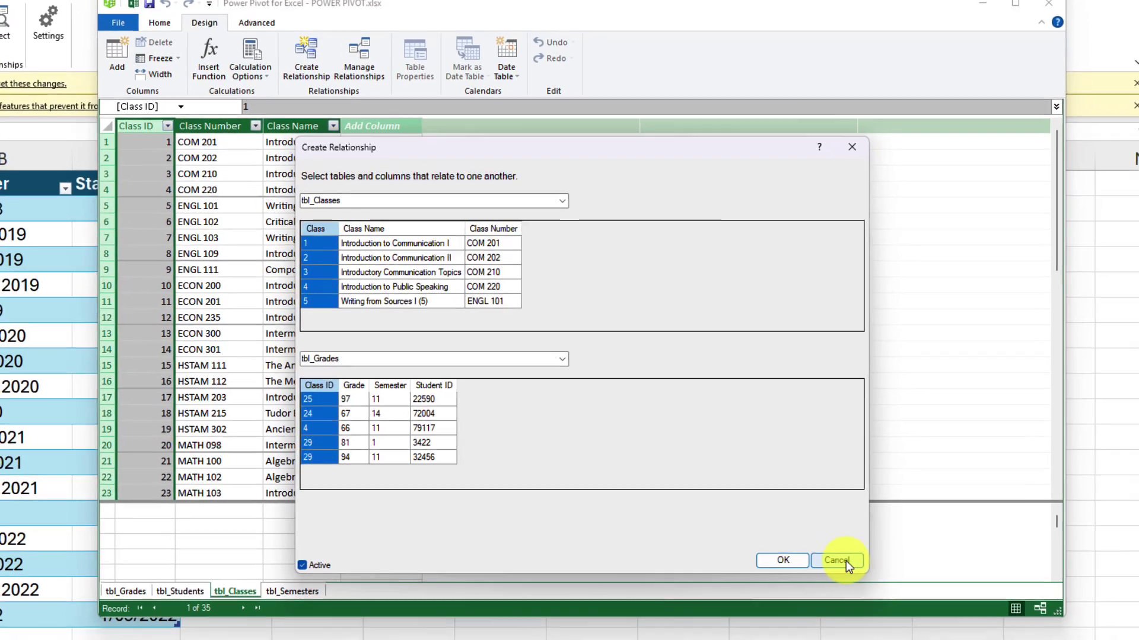
{"action": "left_click", "coordinate": [923, 559]}
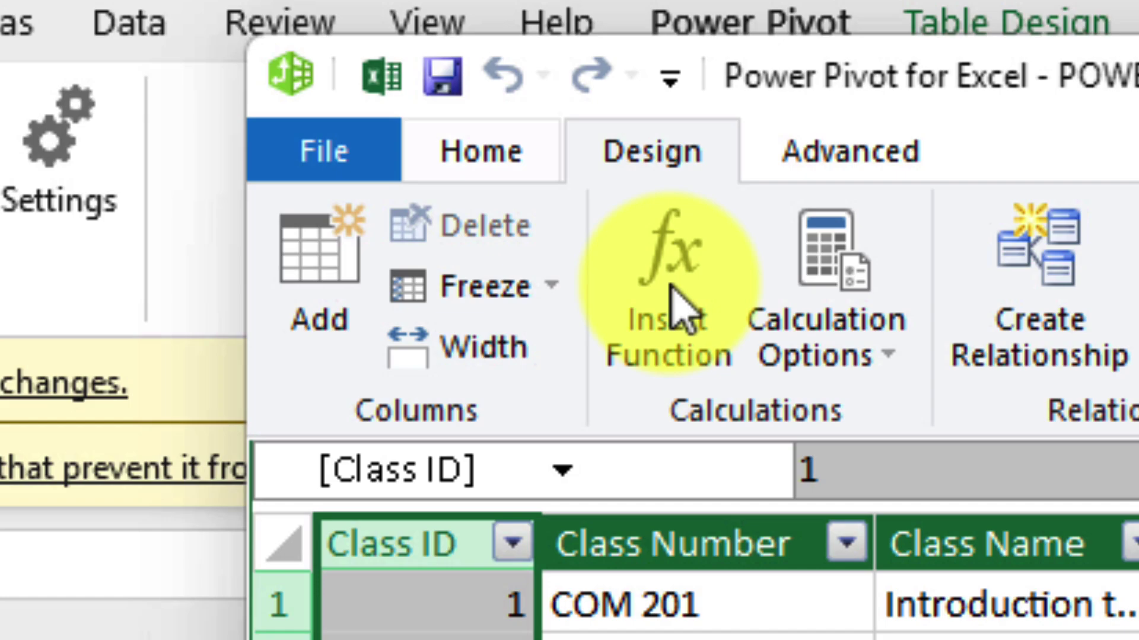
Switch Power Pivot to Diagram View with hidden items shown, and enlarge tbl_Students down to Zip
{"action": "left_click", "coordinate": [166, 36]}
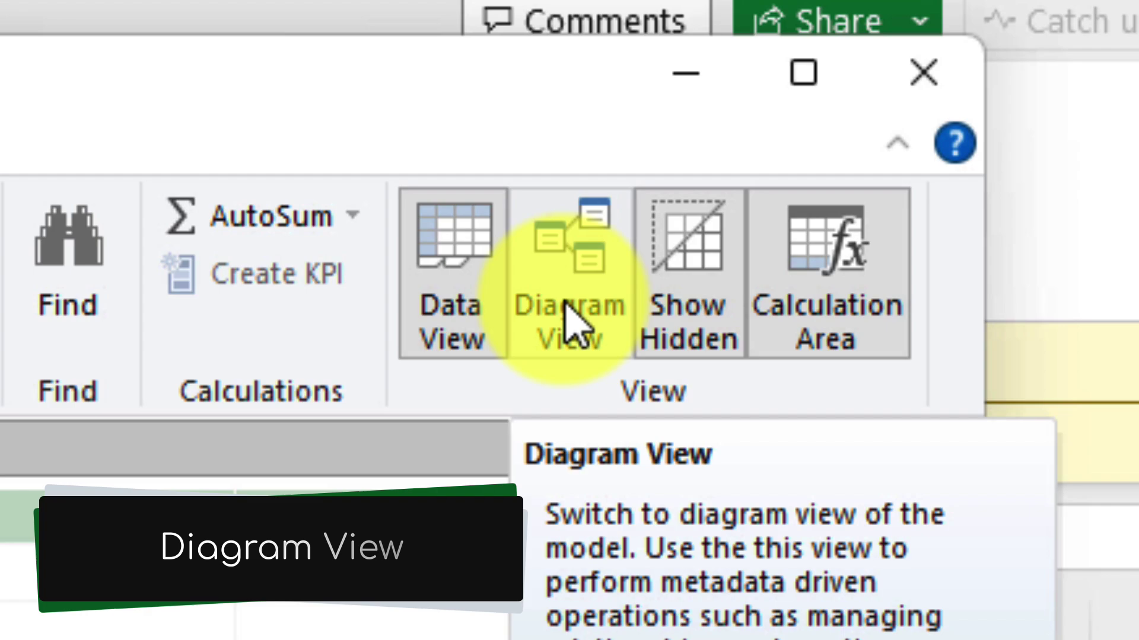
{"action": "left_click", "coordinate": [568, 314]}
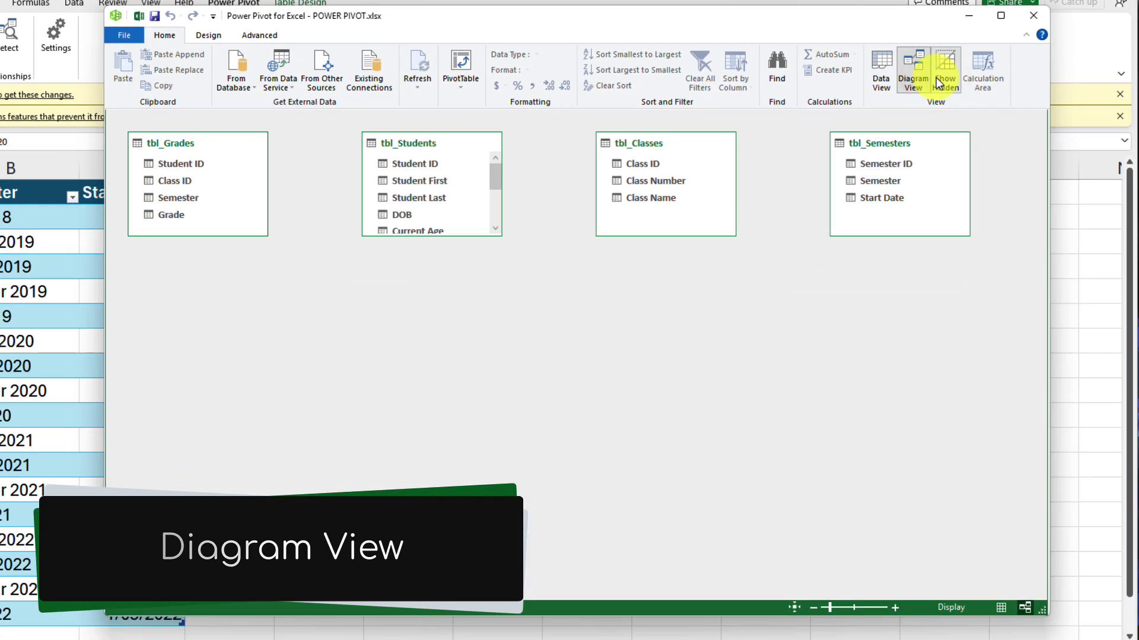
{"action": "left_click", "coordinate": [938, 81]}
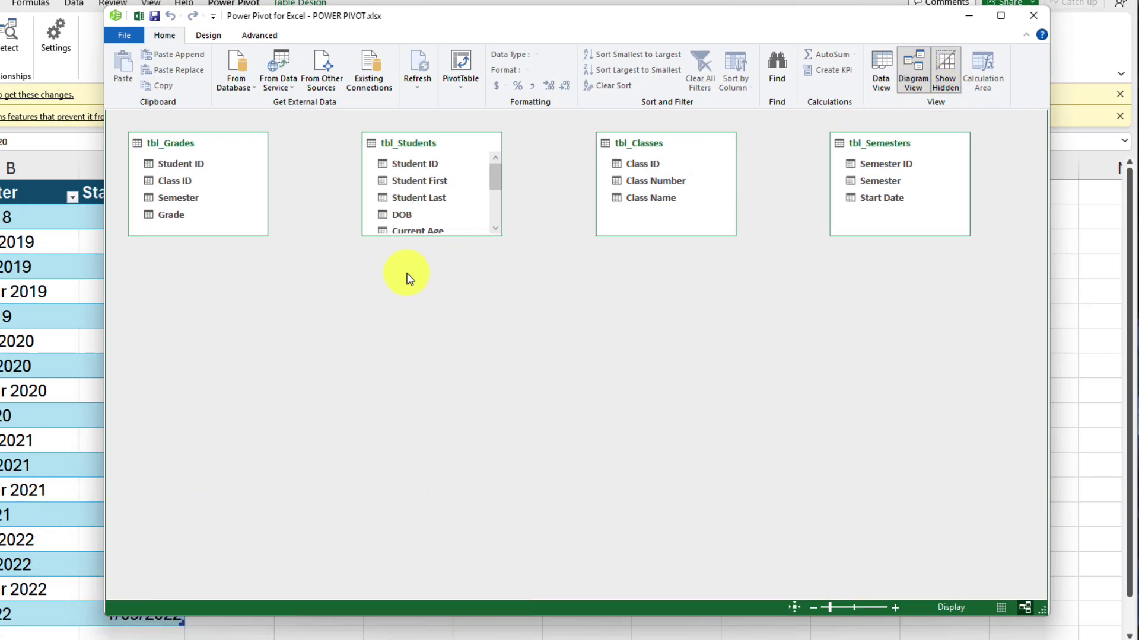
{"action": "left_click_drag", "start_coordinate": [433, 257], "coordinate": [468, 344]}
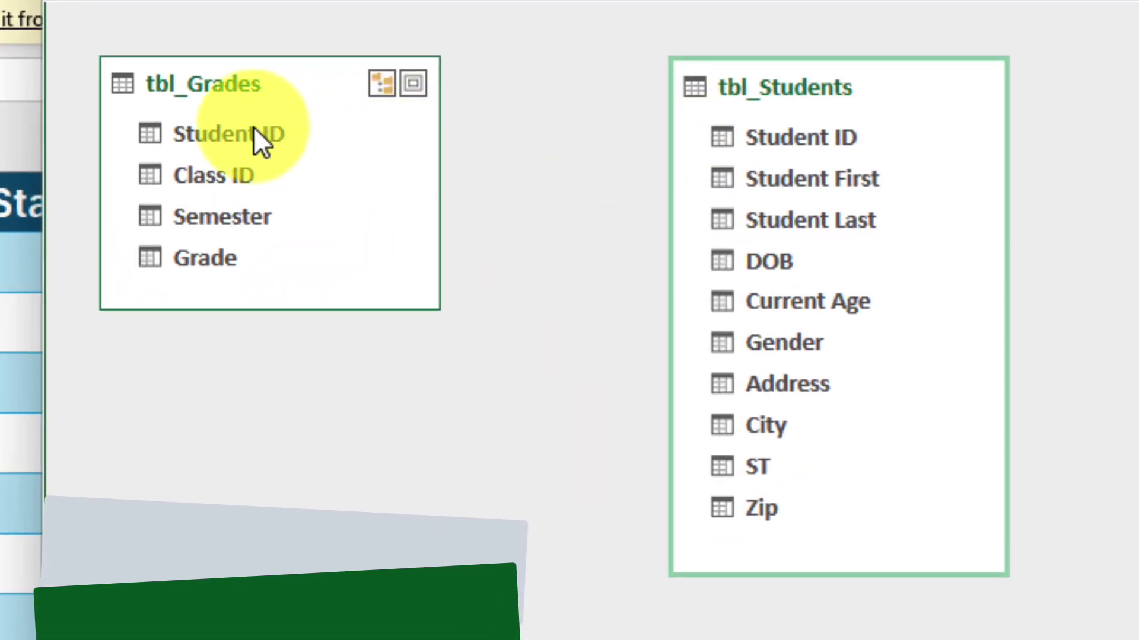
Relate tbl_Grades to tbl_Students by Student ID, tbl_Classes by Class ID, tbl_Semesters by Semester ID
{"action": "left_click_drag", "start_coordinate": [254, 127], "coordinate": [773, 132]}
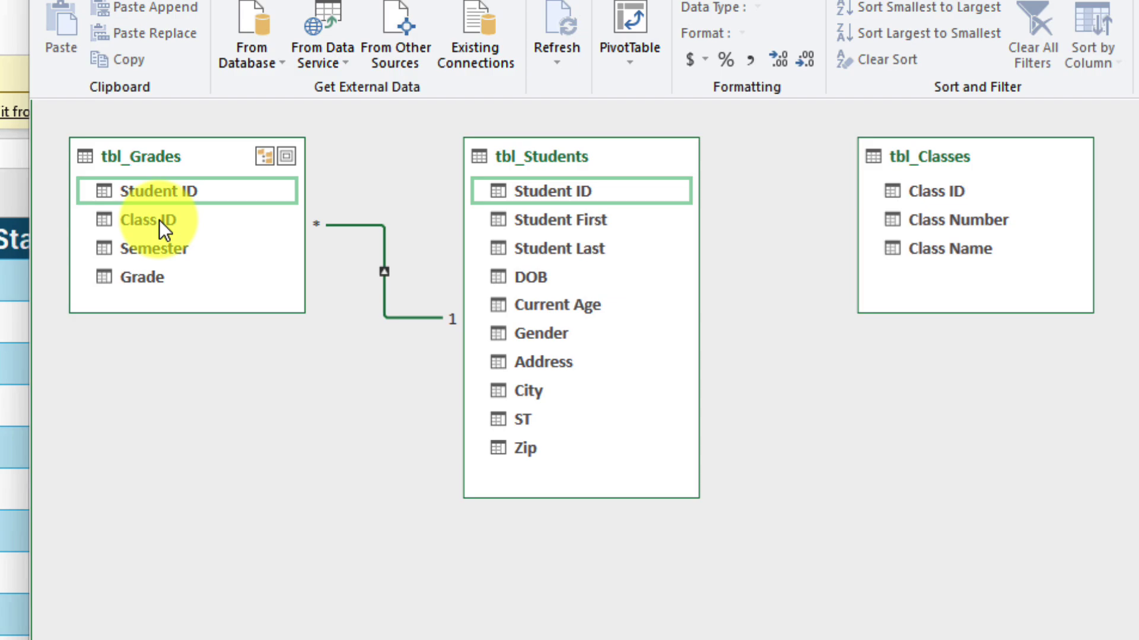
{"action": "left_click_drag", "start_coordinate": [159, 219], "coordinate": [916, 190]}
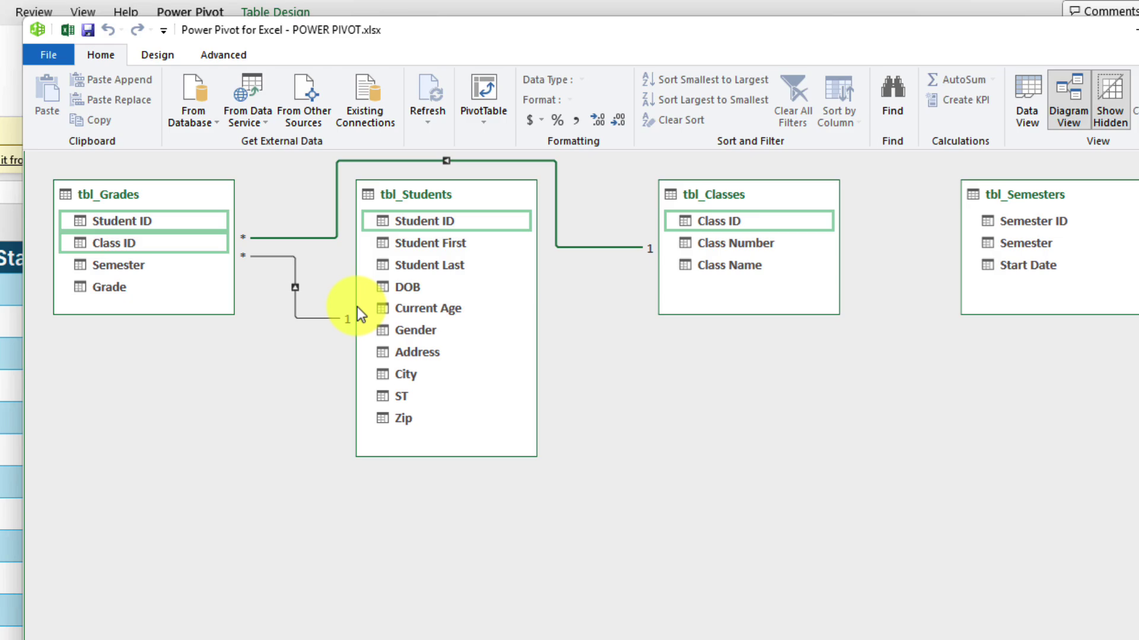
{"action": "left_click_drag", "start_coordinate": [116, 264], "coordinate": [991, 226]}
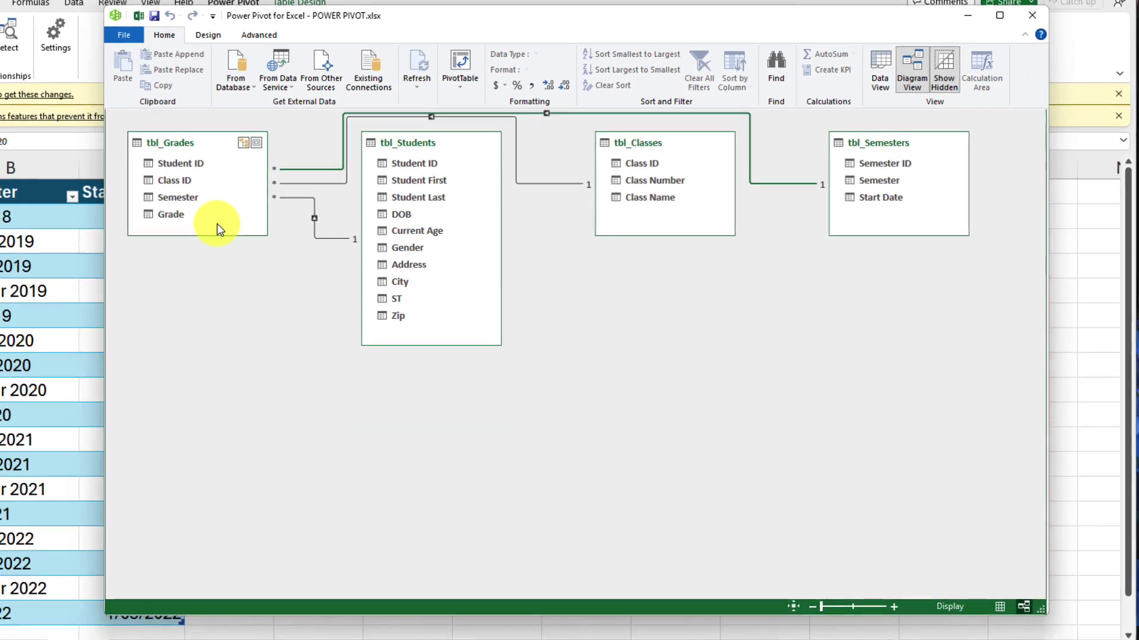
Close Power Pivot and insert a Data Model PivotTable at A1 of the POWER PIVOT sheet
{"action": "left_click", "coordinate": [1030, 14]}
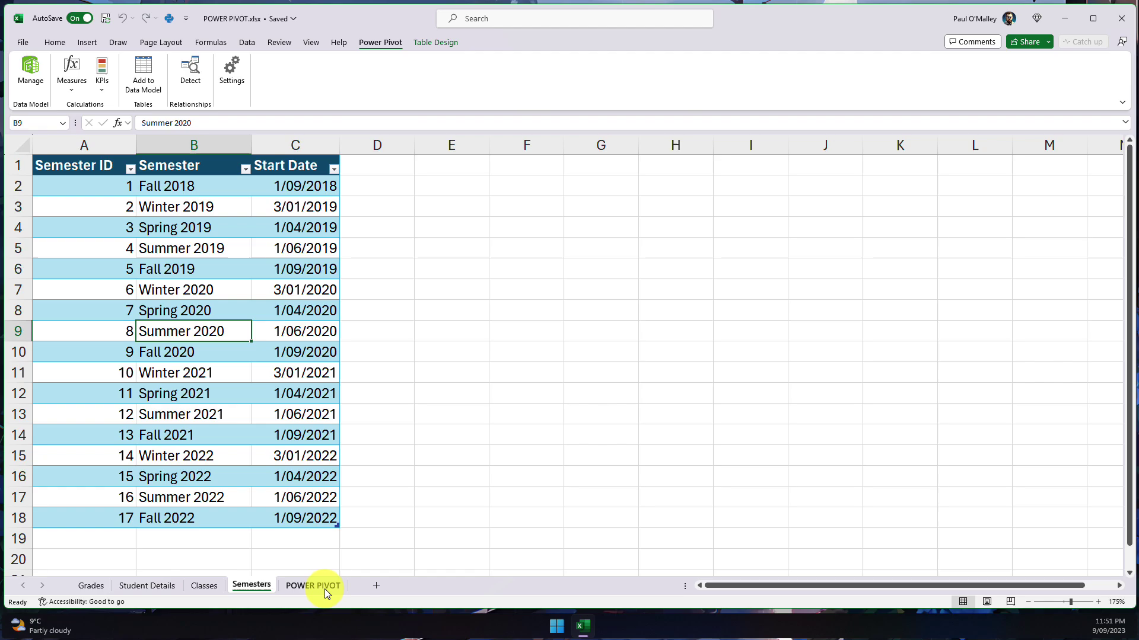
{"action": "left_click", "coordinate": [325, 589]}
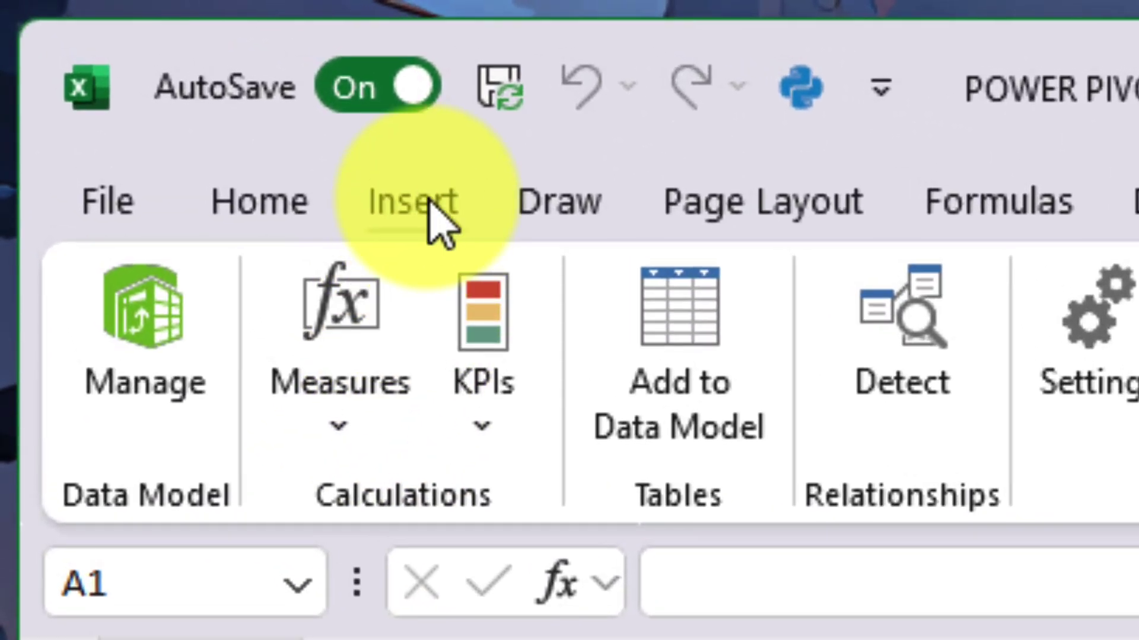
{"action": "left_click", "coordinate": [89, 42]}
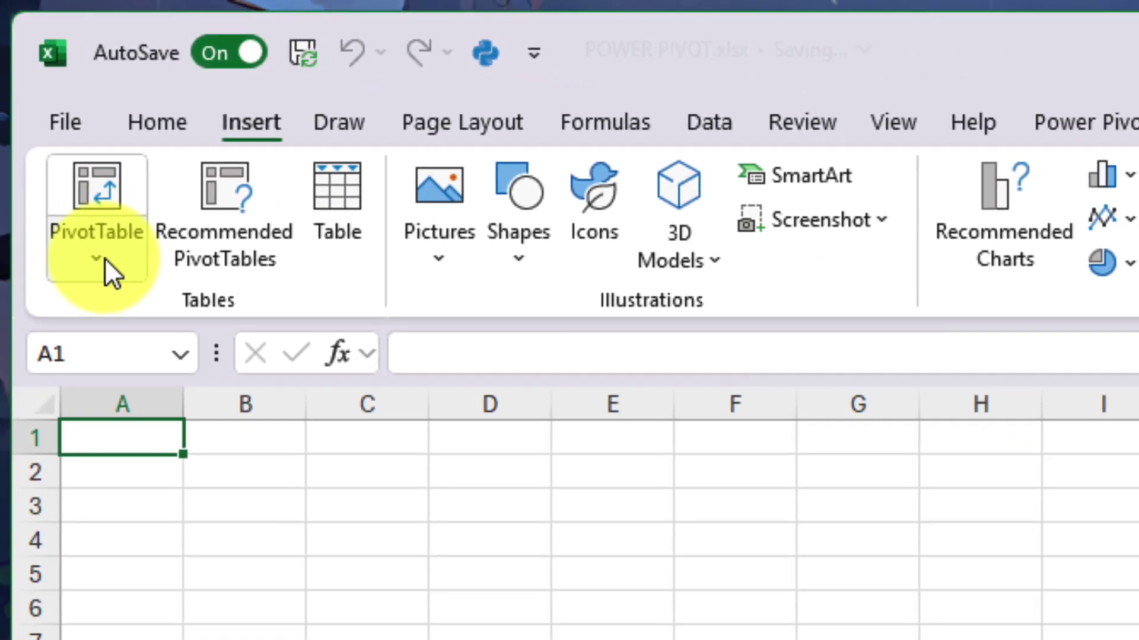
{"action": "left_click", "coordinate": [104, 258]}
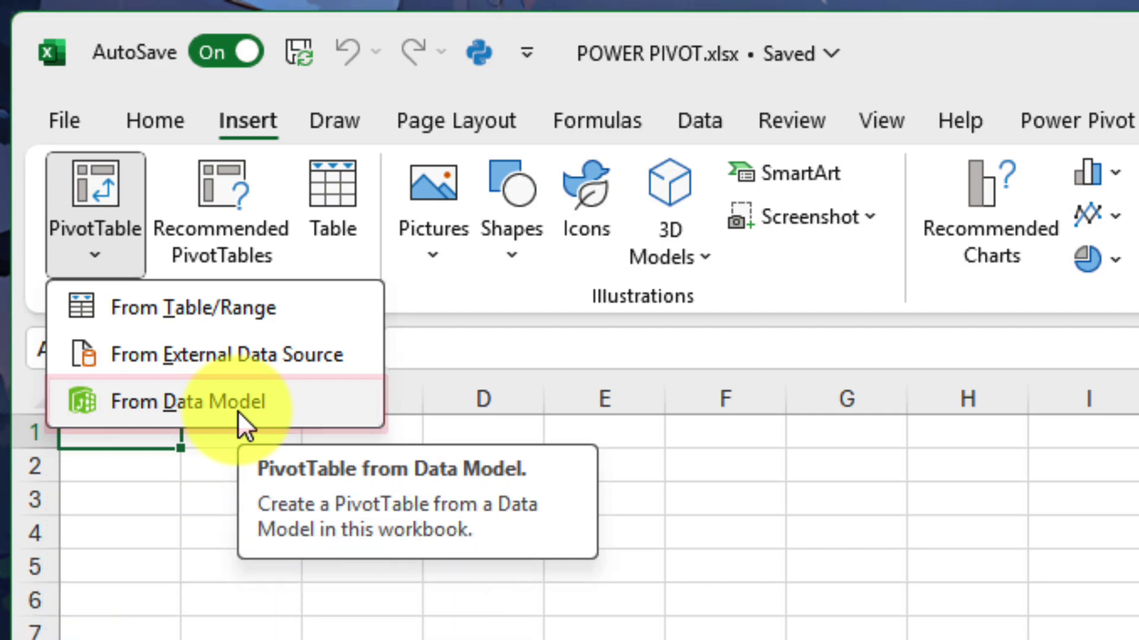
{"action": "left_click", "coordinate": [238, 411]}
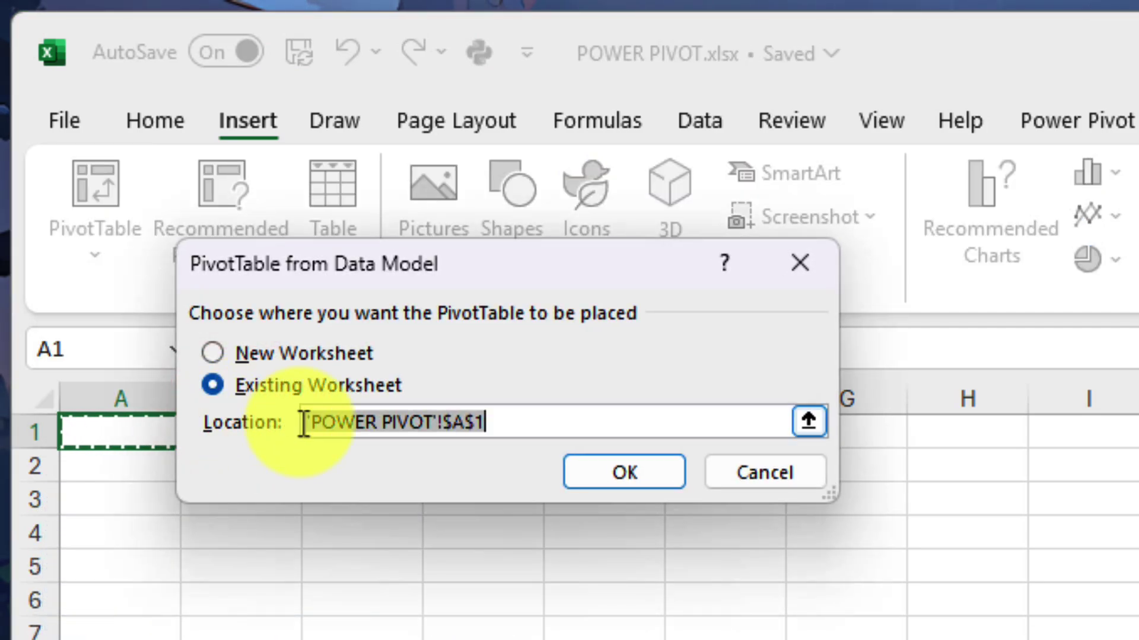
{"action": "left_click", "coordinate": [616, 467]}
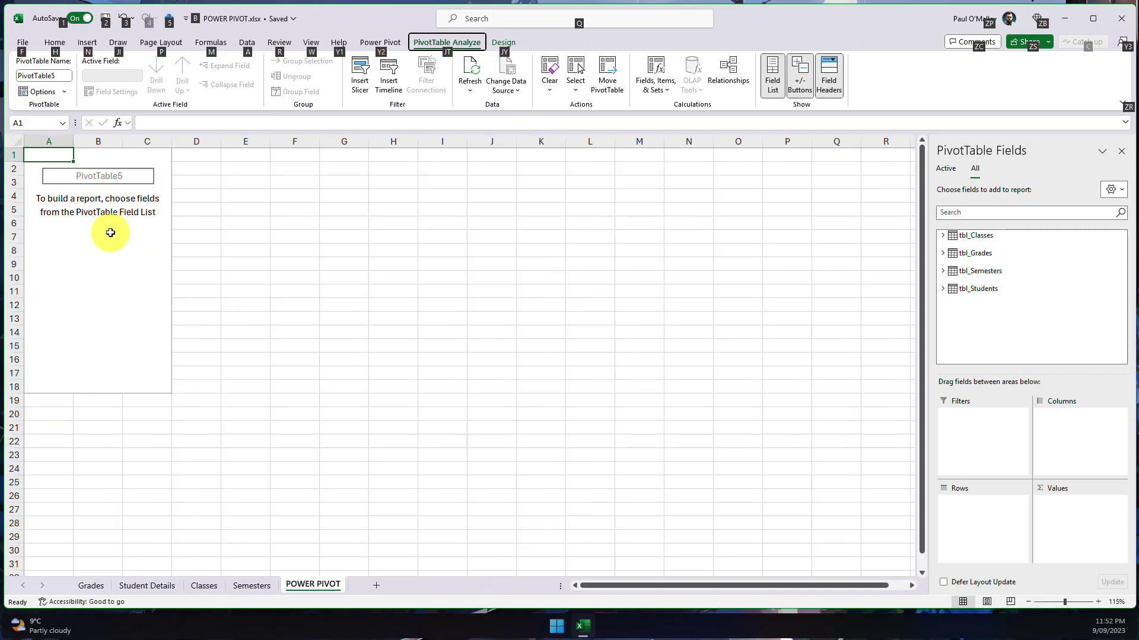
Place Student First from tbl_Students in the PivotTable's Rows
{"action": "scroll", "coordinate": [112, 237], "scroll_direction": "up", "scroll_amount": 2}
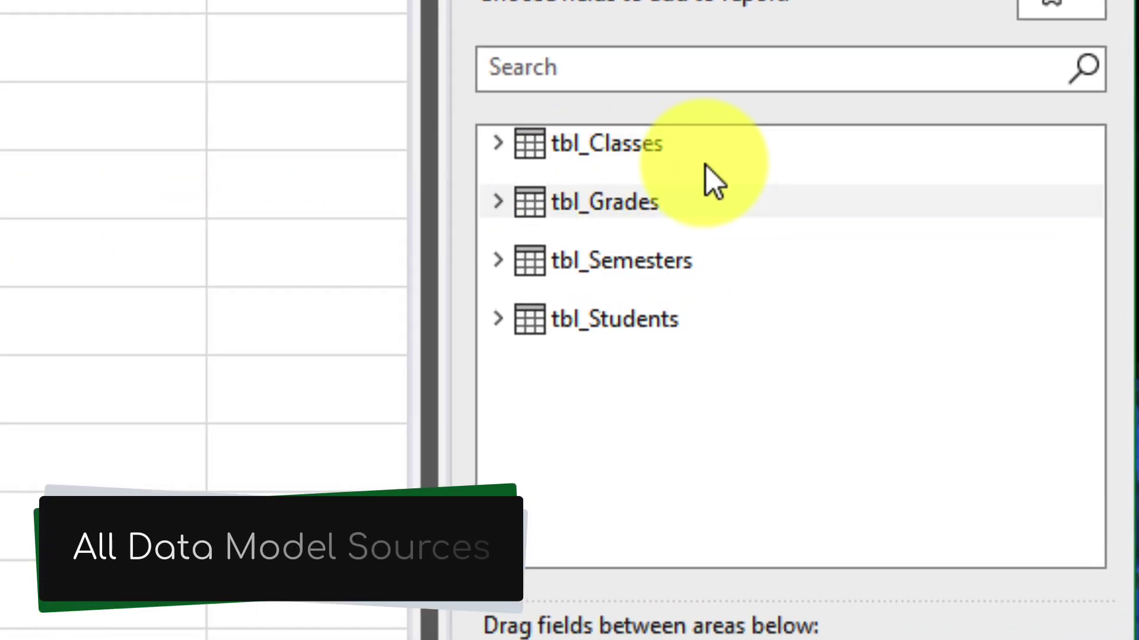
{"action": "left_click", "coordinate": [497, 320]}
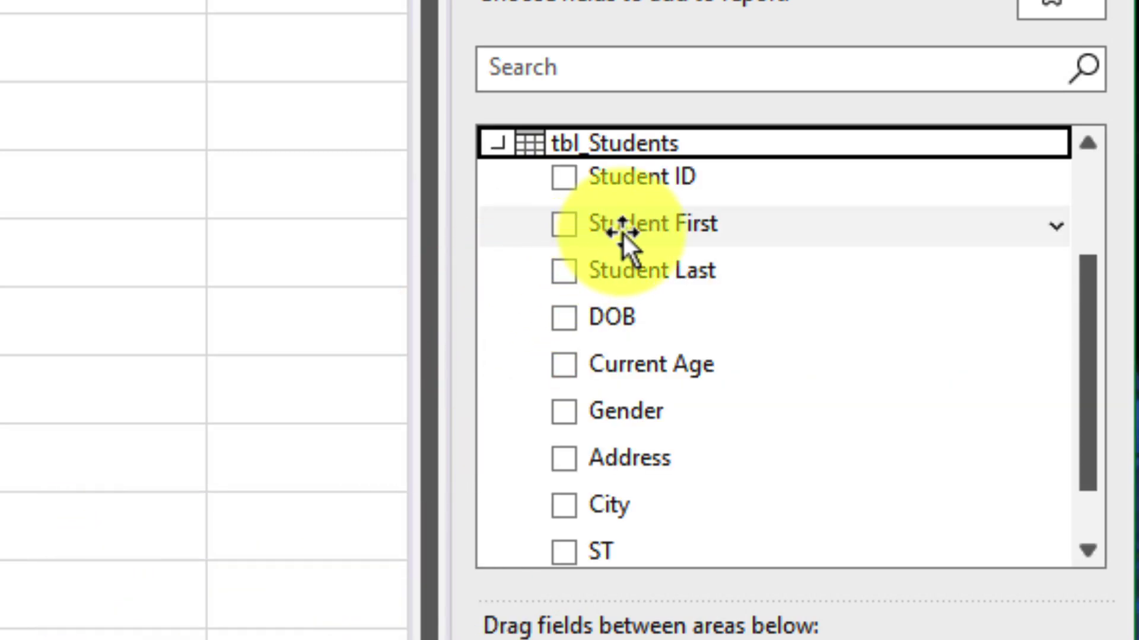
{"action": "left_click_drag", "start_coordinate": [639, 219], "coordinate": [641, 396]}
{"action": "left_click_drag", "start_coordinate": [649, 297], "coordinate": [647, 431]}
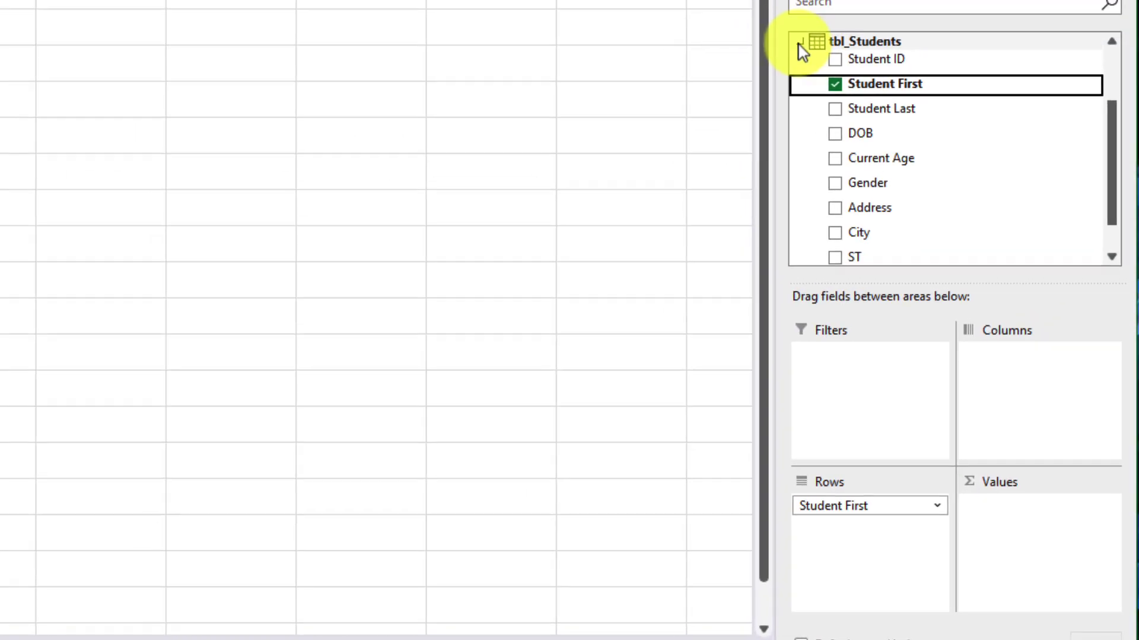
Add Class Name as a filter, Grade as summed values, and Semester as columns
{"action": "left_click", "coordinate": [799, 42]}
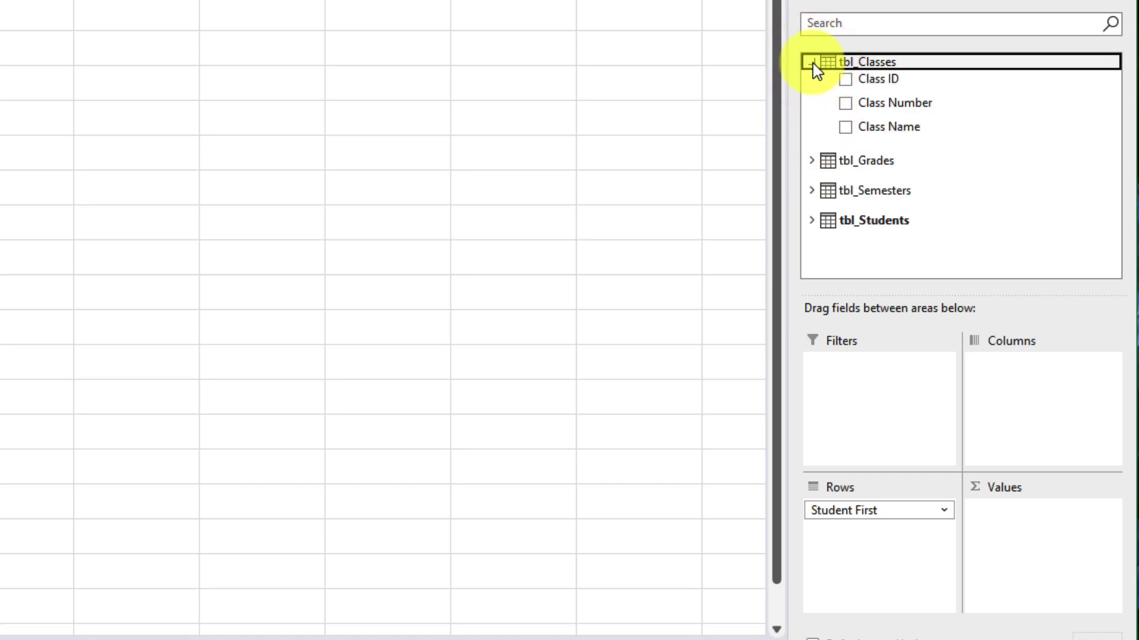
{"action": "left_click_drag", "start_coordinate": [892, 123], "coordinate": [881, 393]}
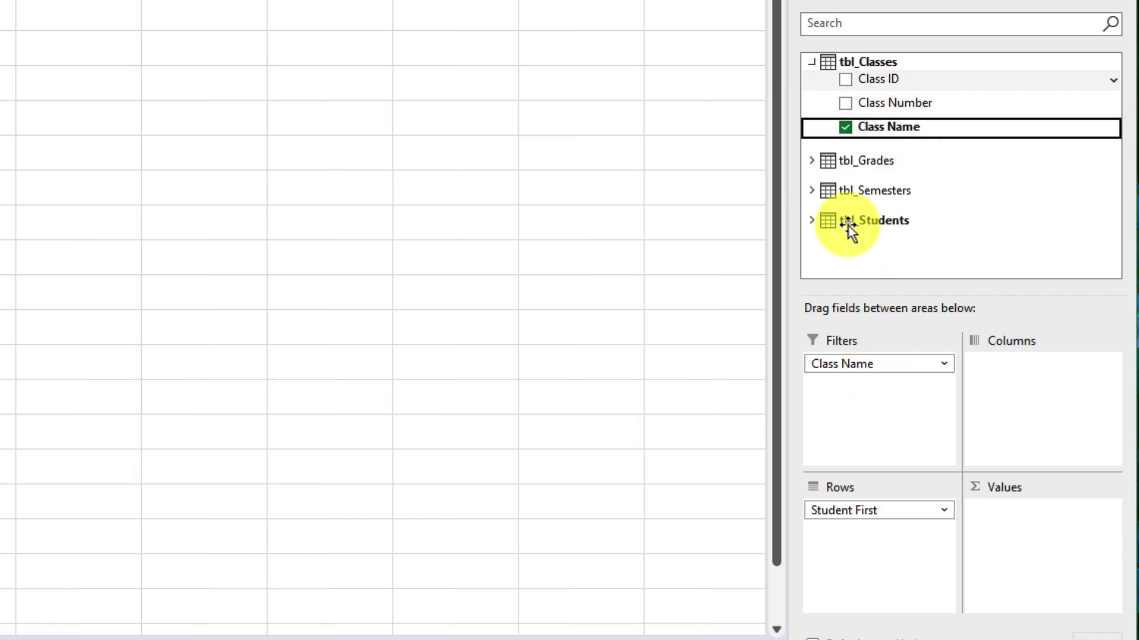
{"action": "left_click", "coordinate": [812, 62]}
{"action": "left_click", "coordinate": [811, 90]}
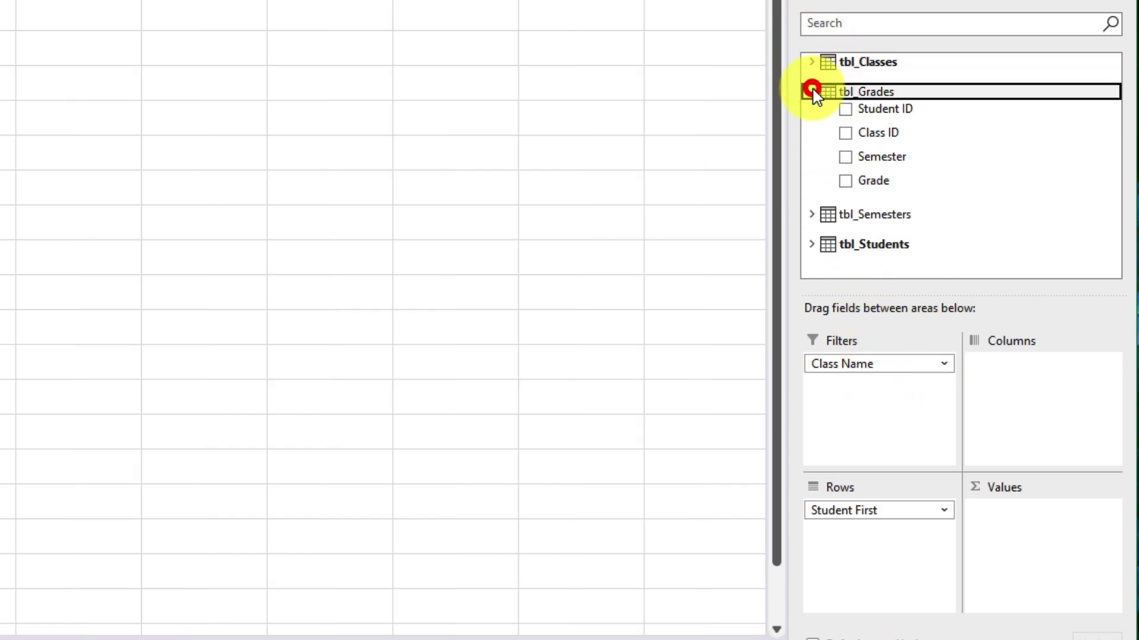
{"action": "left_click_drag", "start_coordinate": [874, 180], "coordinate": [1016, 528]}
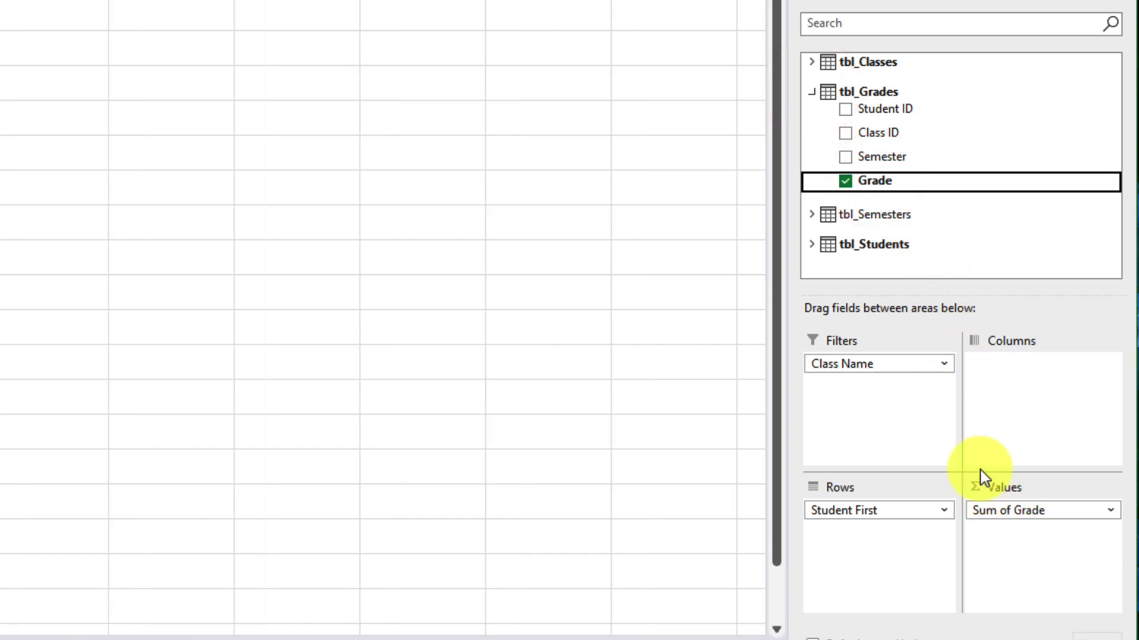
{"action": "left_click", "coordinate": [810, 213]}
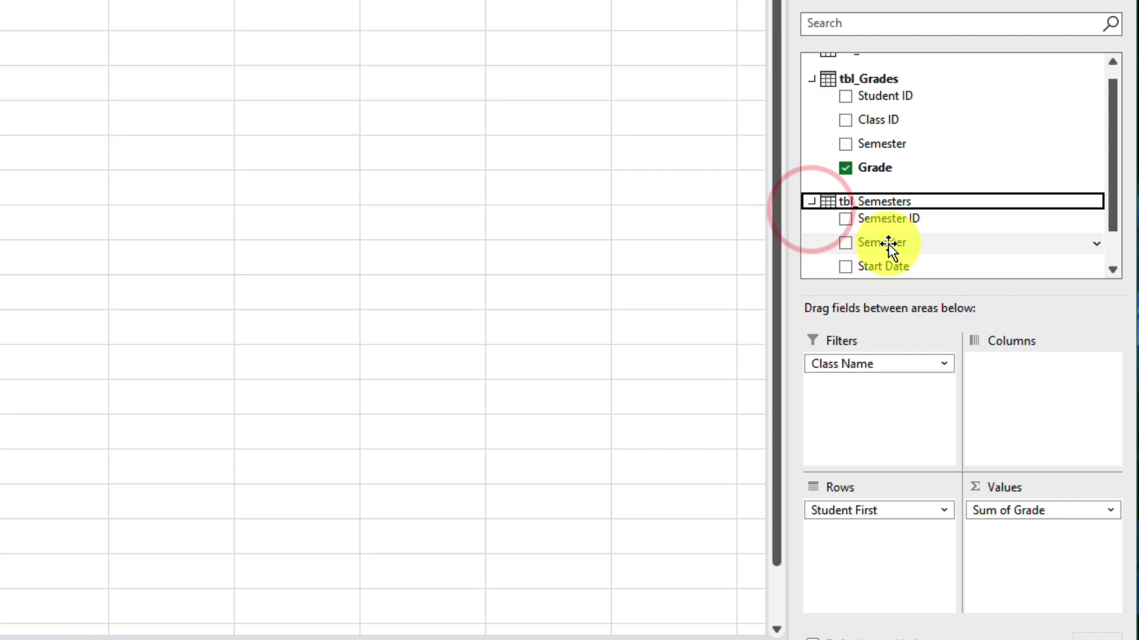
{"action": "left_click_drag", "start_coordinate": [888, 245], "coordinate": [1008, 382]}
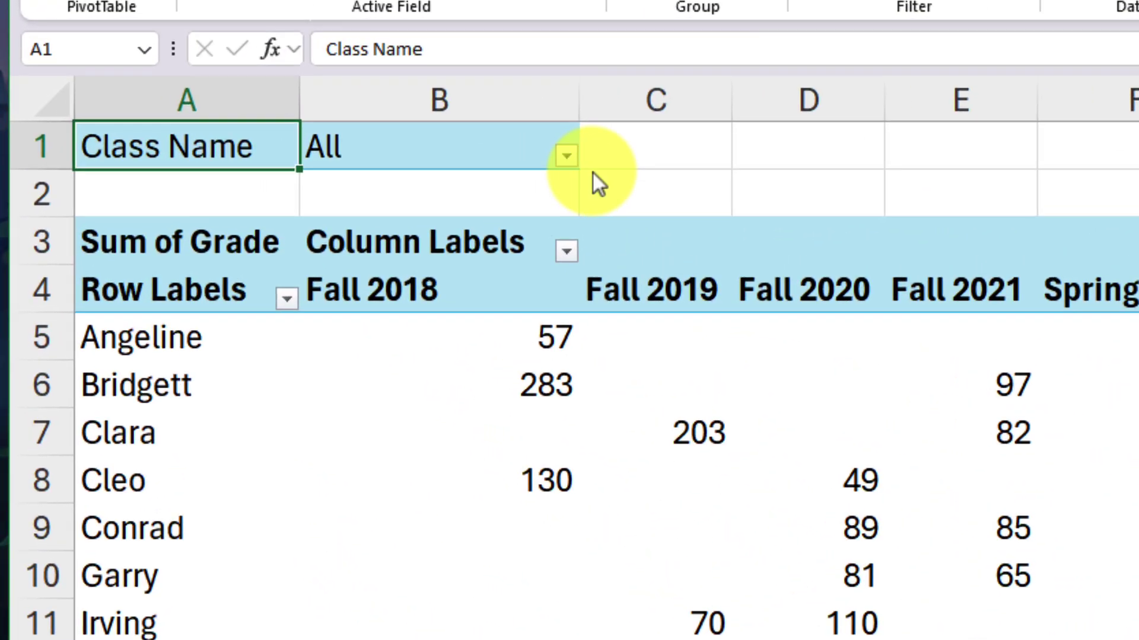
Filter the PivotTable's Class Name to Introduction to Communication I
{"action": "left_click", "coordinate": [292, 80]}
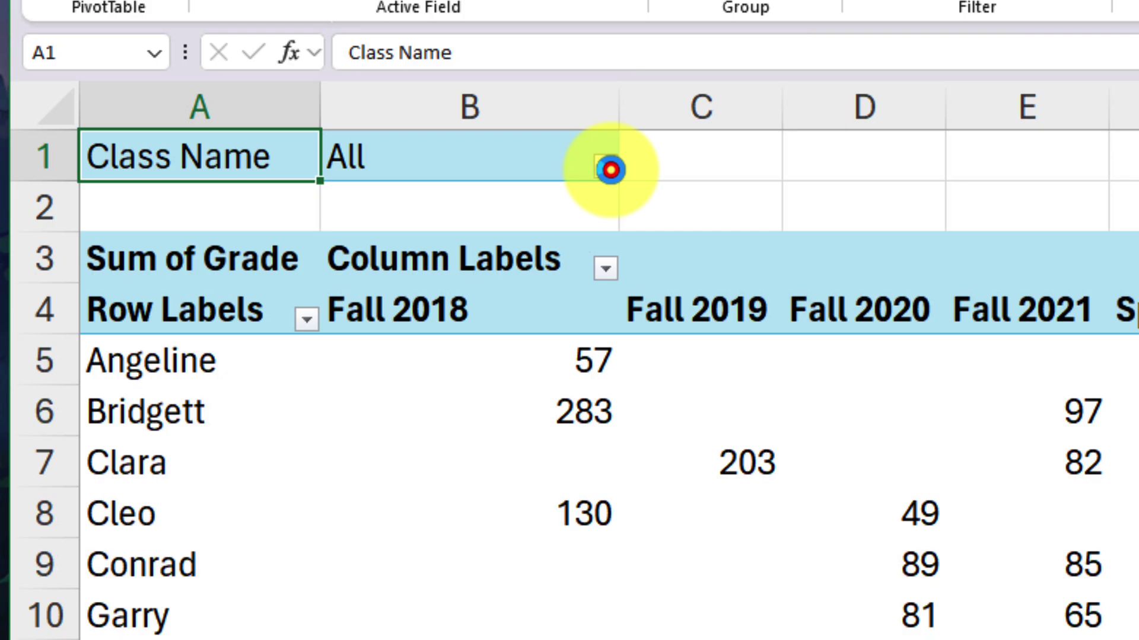
{"action": "left_click", "coordinate": [292, 245]}
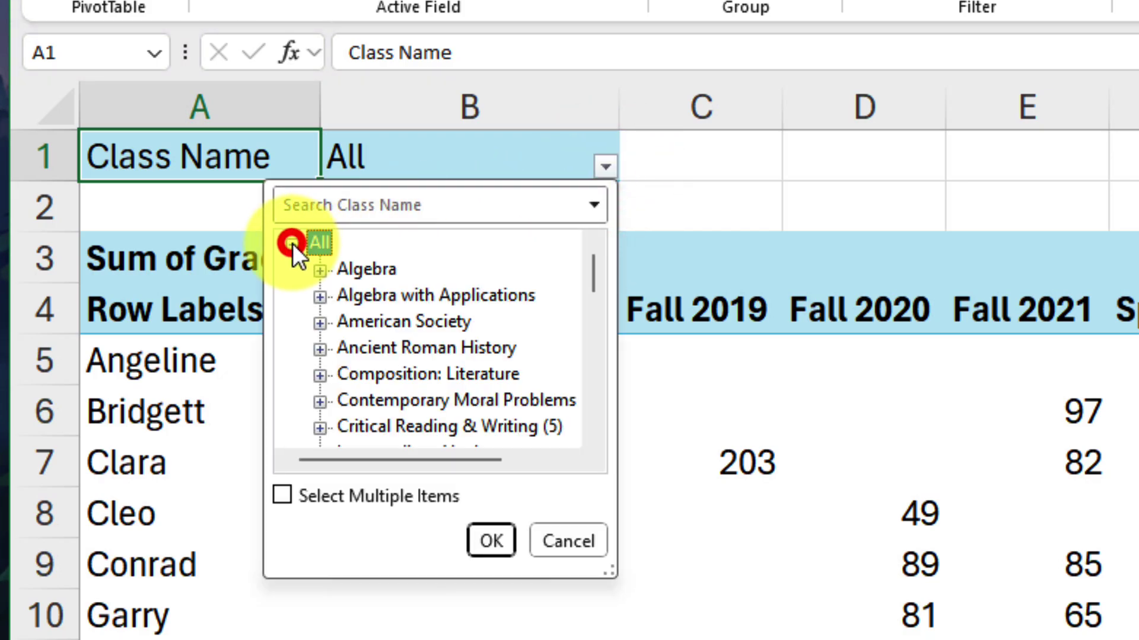
{"action": "scroll", "coordinate": [448, 357], "scroll_direction": "down", "scroll_amount": 2}
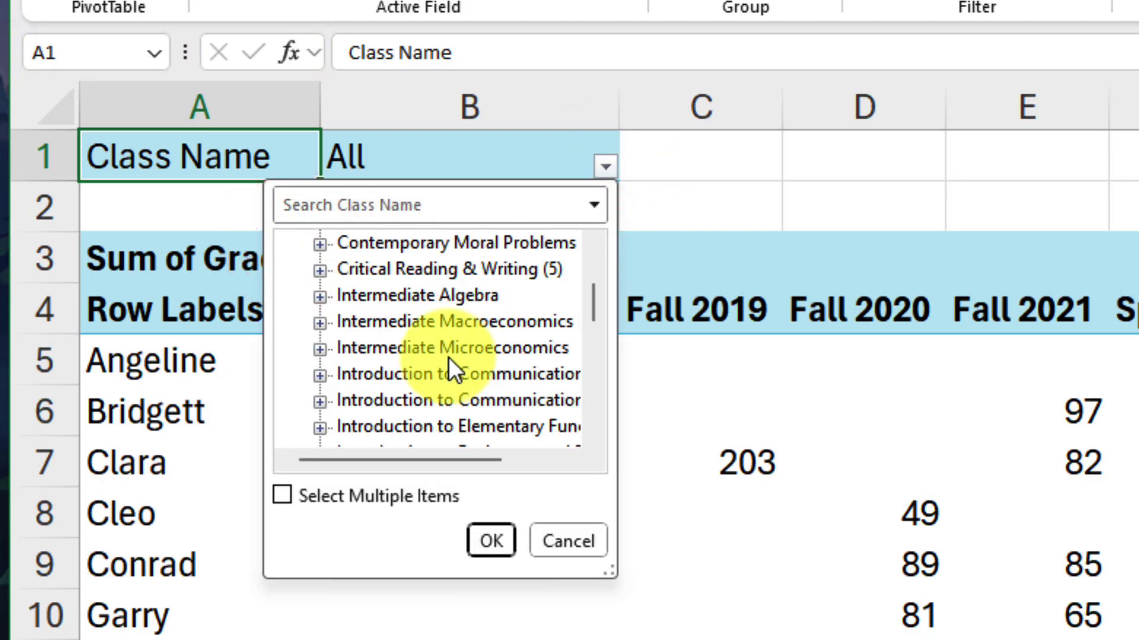
{"action": "left_click", "coordinate": [481, 370]}
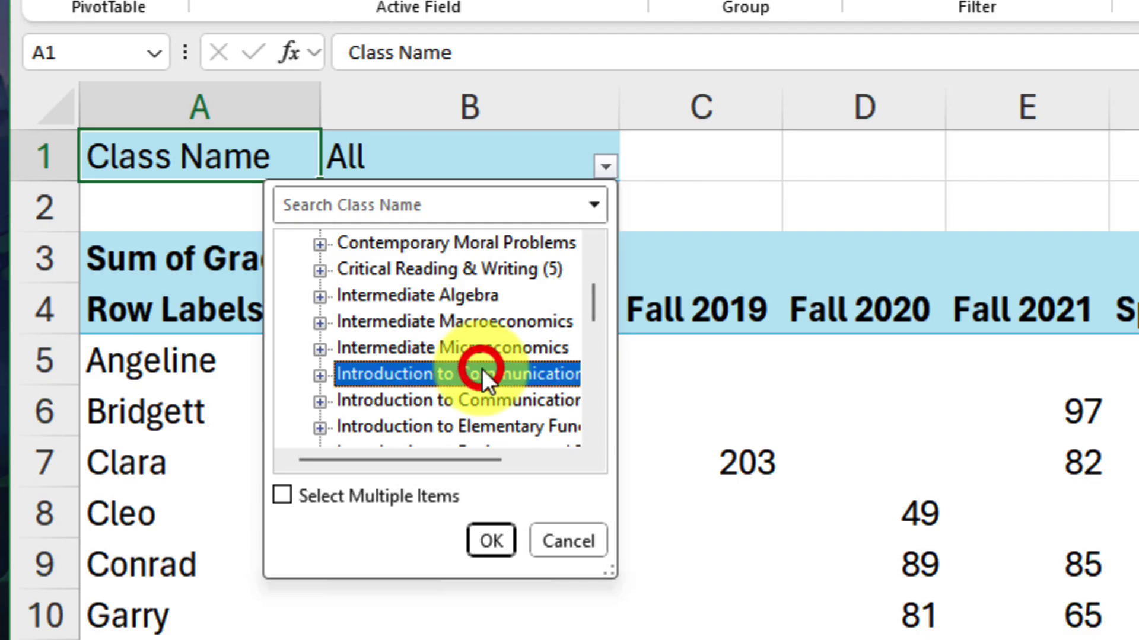
{"action": "left_click", "coordinate": [491, 540]}
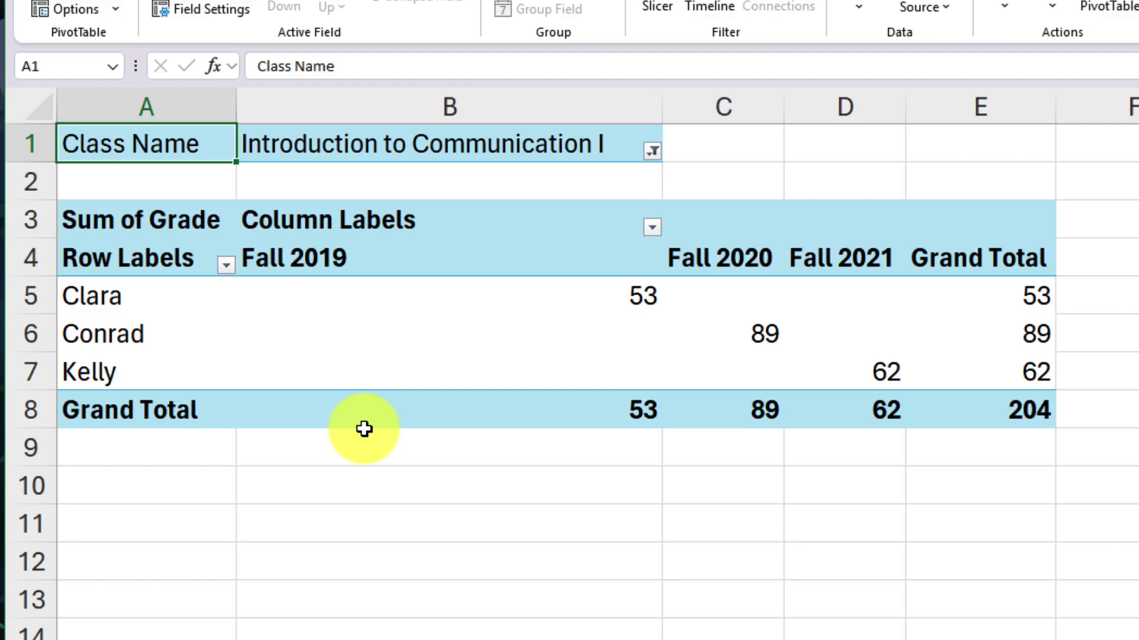
Inspect the filtered results, including the Fall 2019 grade 53 and Fall 2020 grade 89
{"action": "left_click", "coordinate": [121, 296]}
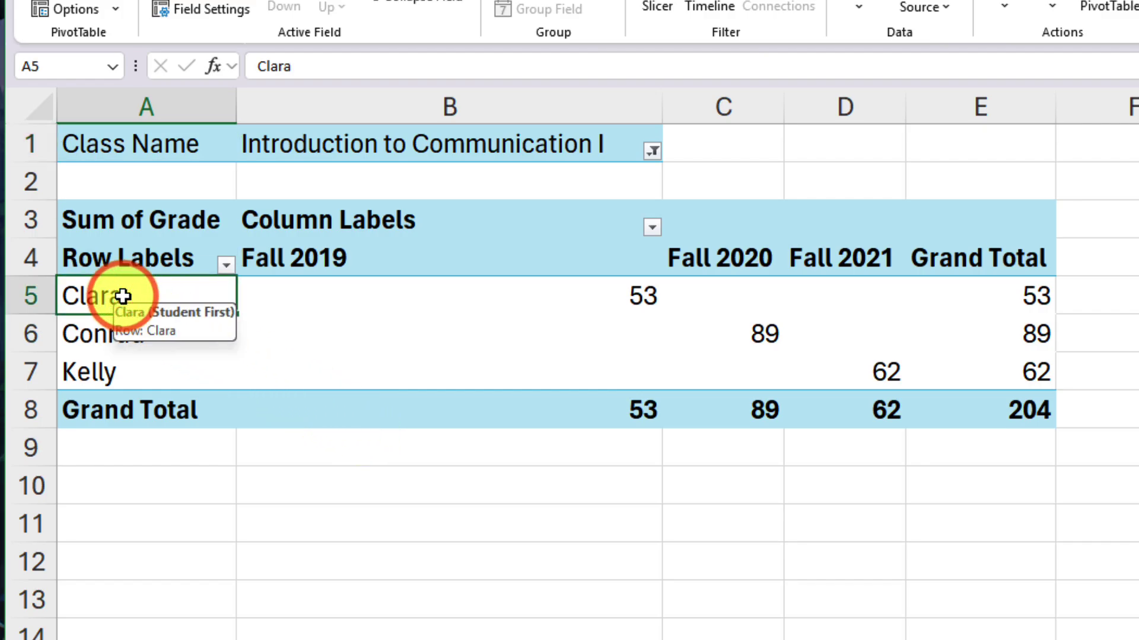
{"action": "left_click", "coordinate": [540, 149]}
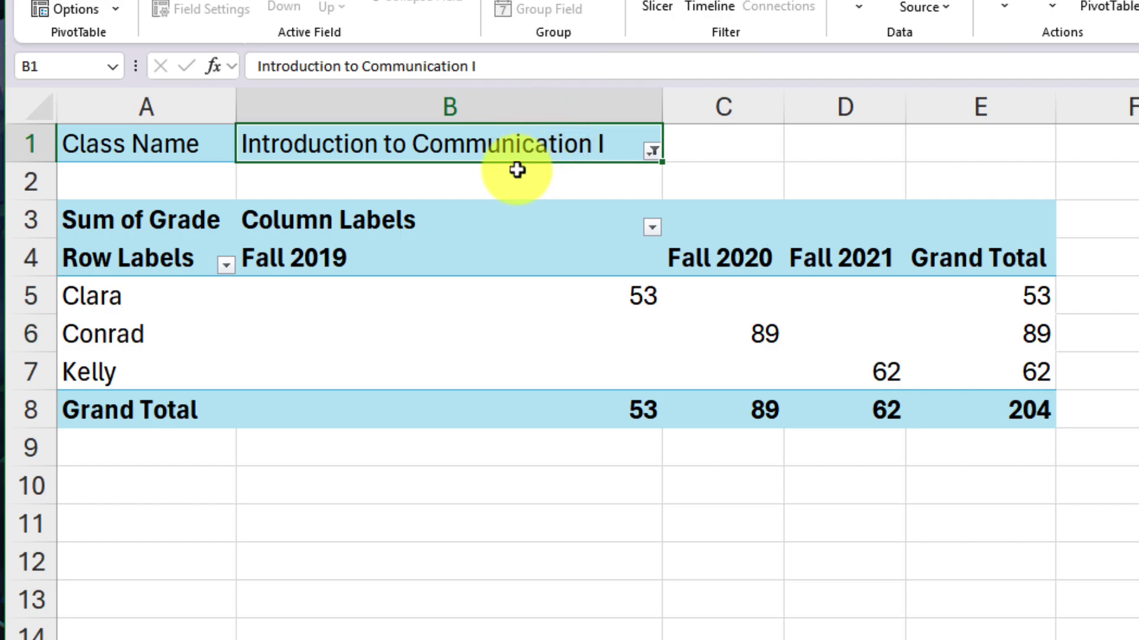
{"action": "left_click", "coordinate": [406, 264]}
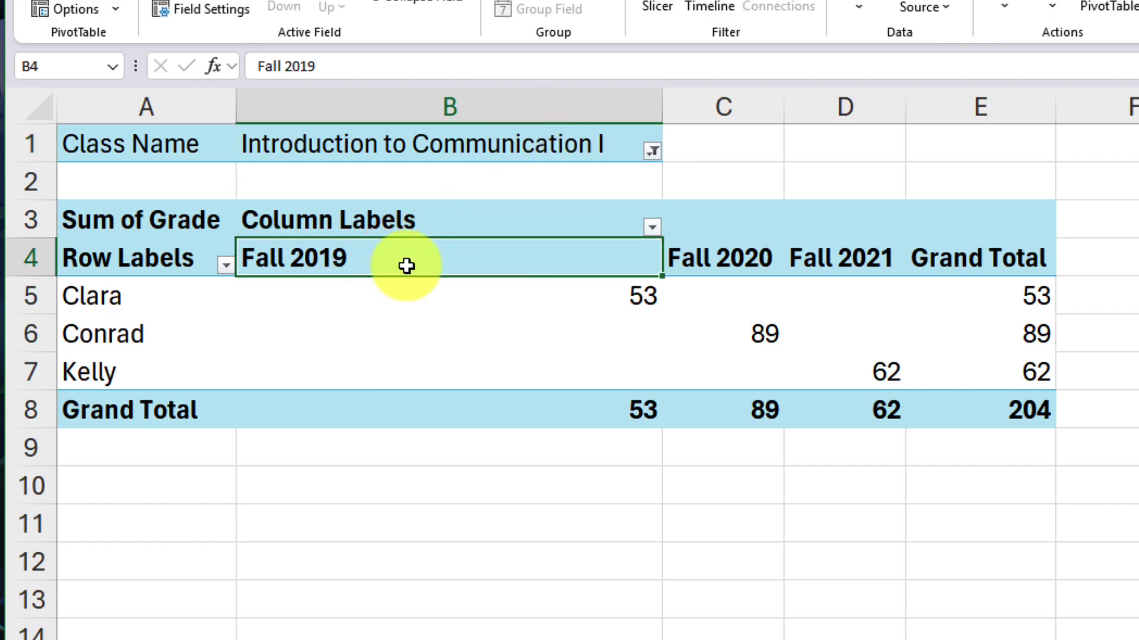
{"action": "left_click", "coordinate": [631, 296]}
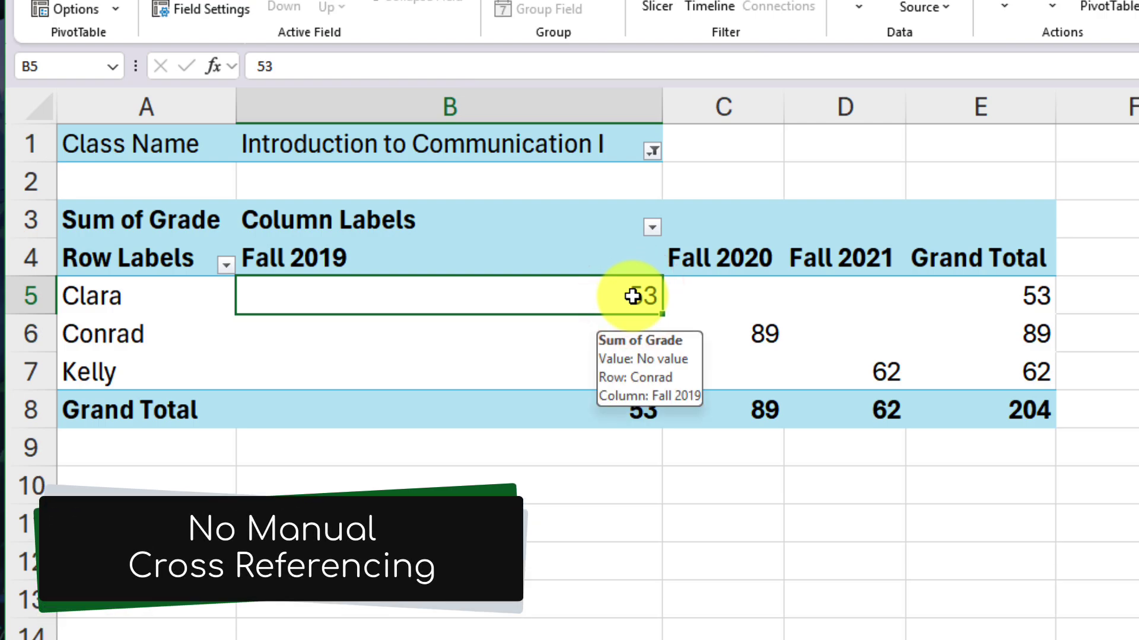
{"action": "left_click", "coordinate": [764, 336]}
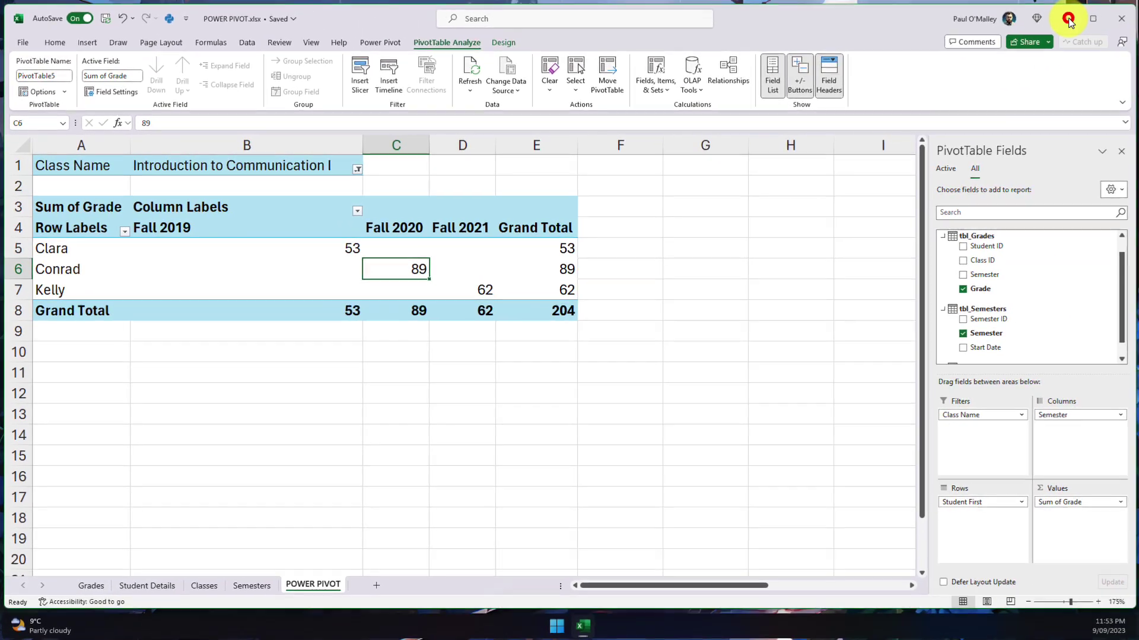
Minimize the Excel window to reveal the desktop
{"action": "left_click", "coordinate": [1098, 27]}
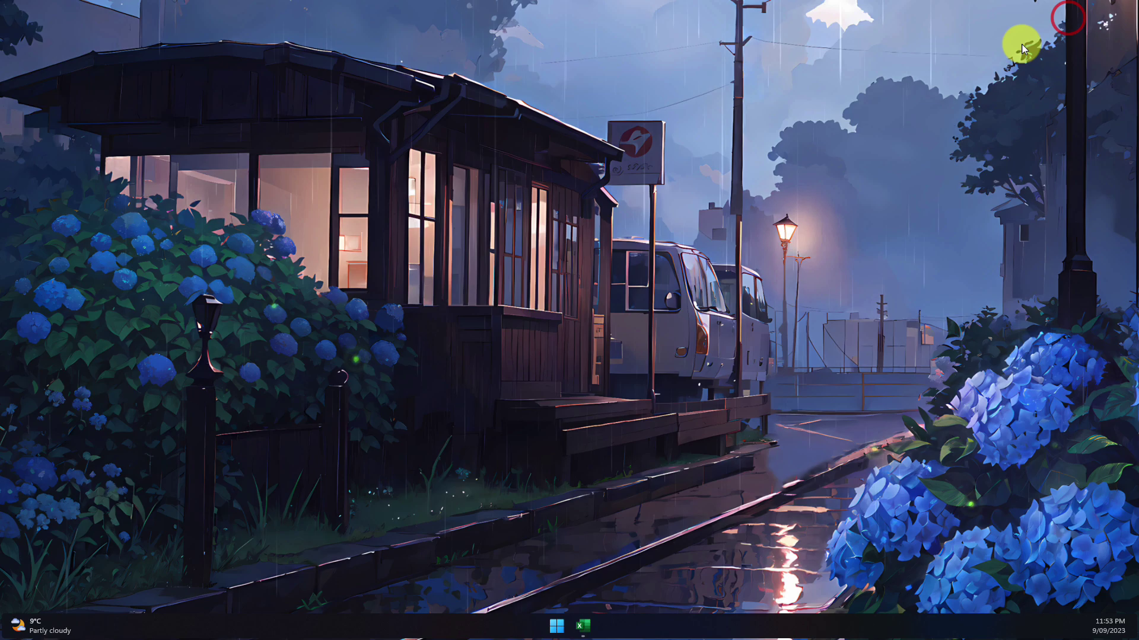